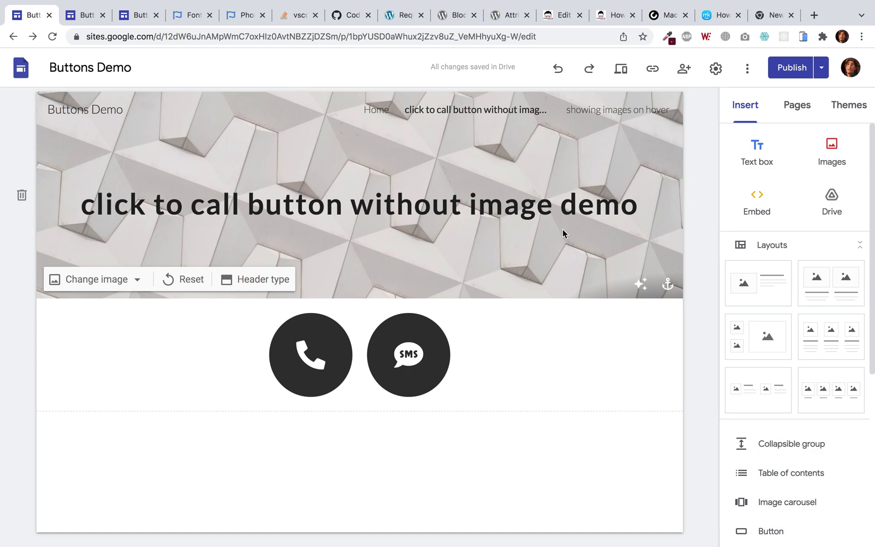
Inspect the green phone icon embed's code on the Buttons Demo Home page, then close it unchanged
{"action": "left_click", "coordinate": [137, 15]}
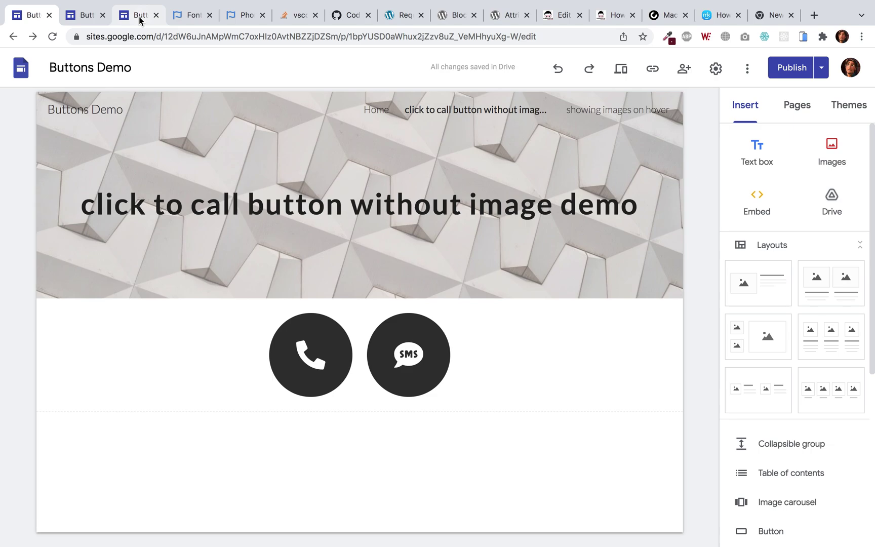
{"action": "left_click", "coordinate": [286, 330]}
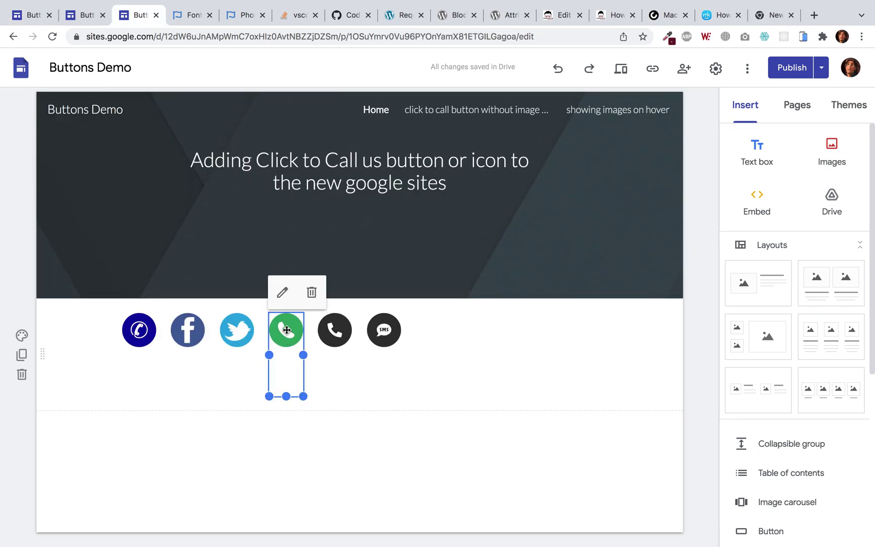
{"action": "left_click", "coordinate": [283, 294]}
{"action": "scroll", "coordinate": [364, 302], "scroll_direction": "down", "scroll_amount": 5}
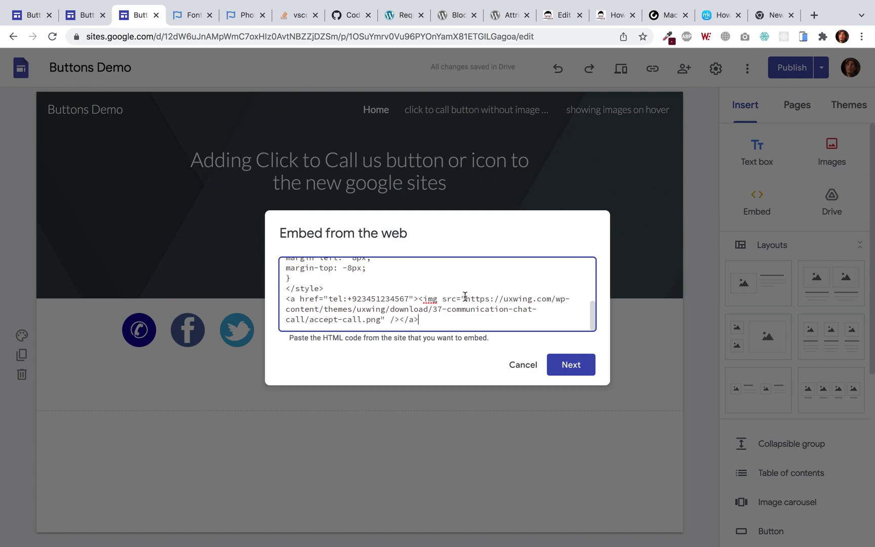
{"action": "left_click", "coordinate": [525, 367]}
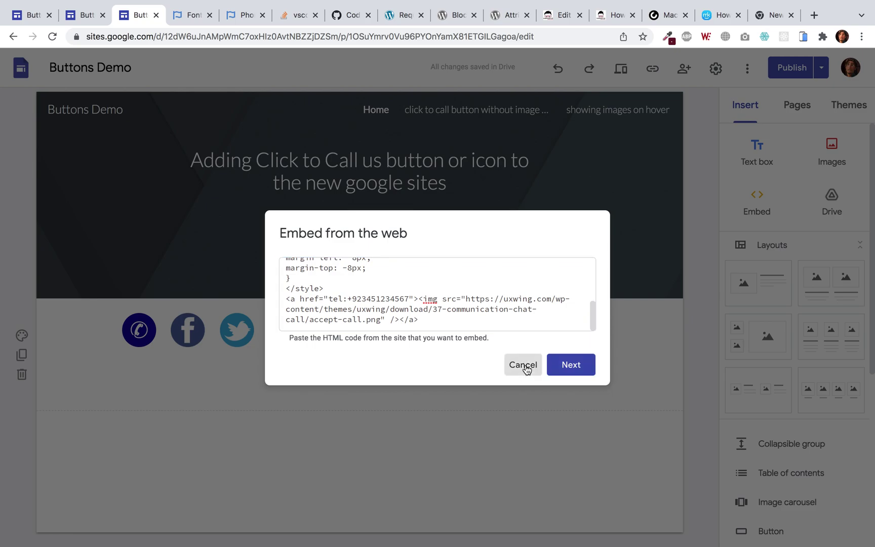
Check the published click to call demo page, then start a new Embed using the Embed code option
{"action": "left_click", "coordinate": [82, 15]}
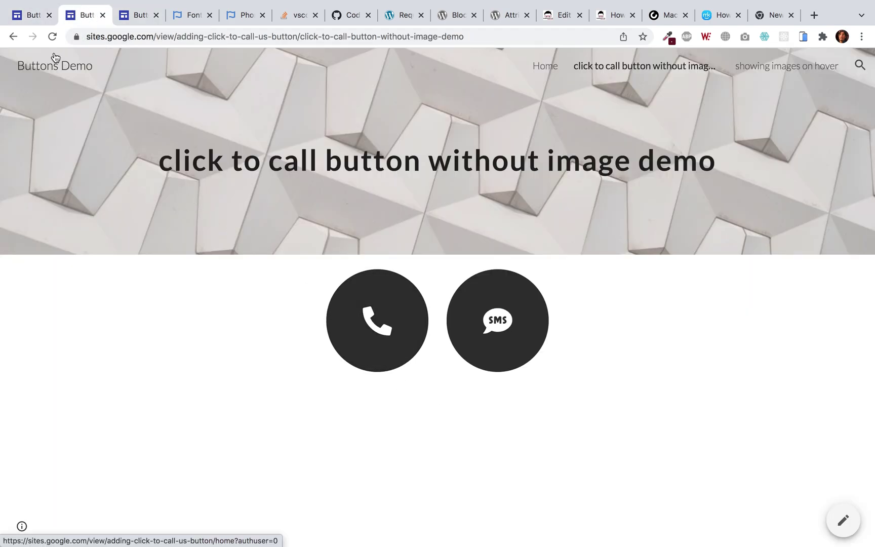
{"action": "left_click", "coordinate": [29, 15]}
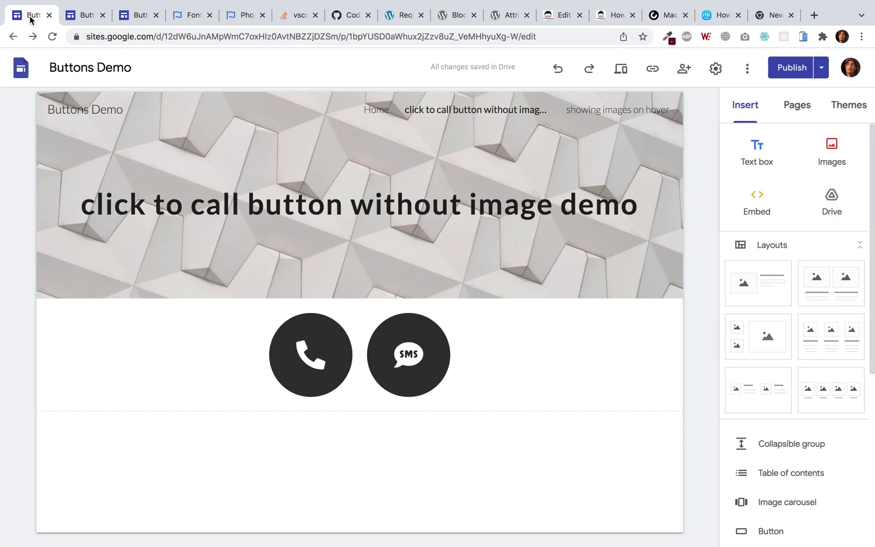
{"action": "left_click", "coordinate": [768, 206]}
{"action": "left_click", "coordinate": [360, 272]}
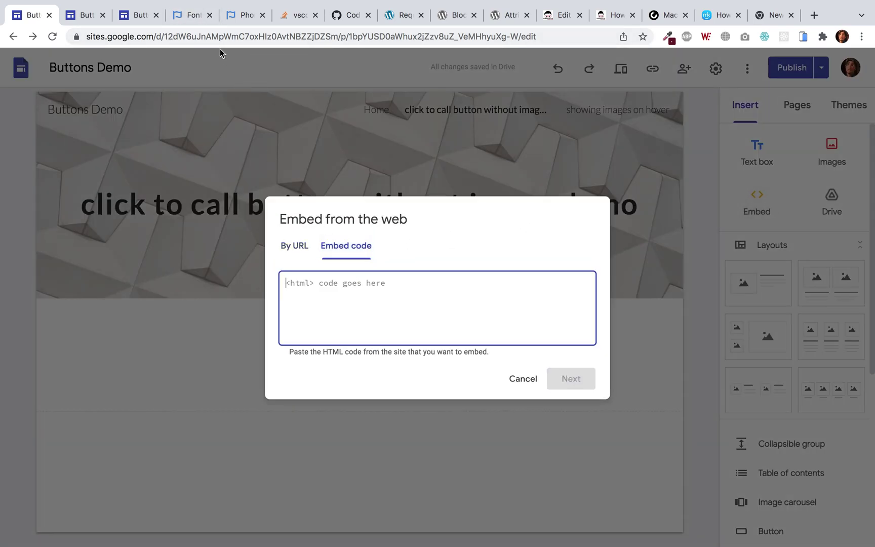
Copy the Font Awesome 5.15.4 free CDN stylesheet link code and return to Google Sites
{"action": "left_click", "coordinate": [191, 15]}
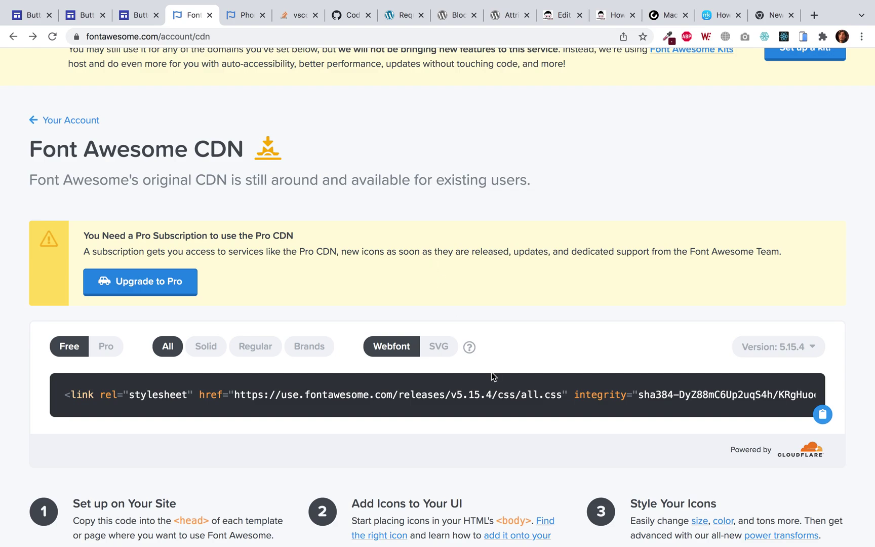
{"action": "left_click", "coordinate": [822, 414]}
{"action": "scroll", "coordinate": [680, 247], "scroll_direction": "up", "scroll_amount": 4}
{"action": "scroll", "coordinate": [680, 248], "scroll_direction": "down", "scroll_amount": 4}
{"action": "scroll", "coordinate": [680, 248], "scroll_direction": "up", "scroll_amount": 4}
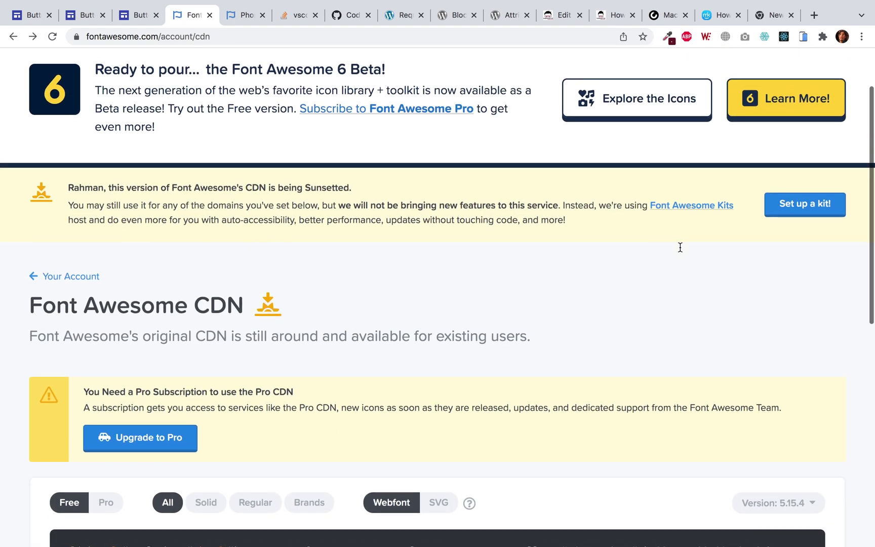
{"action": "scroll", "coordinate": [680, 247], "scroll_direction": "up", "scroll_amount": 2}
{"action": "scroll", "coordinate": [679, 247], "scroll_direction": "down", "scroll_amount": 5}
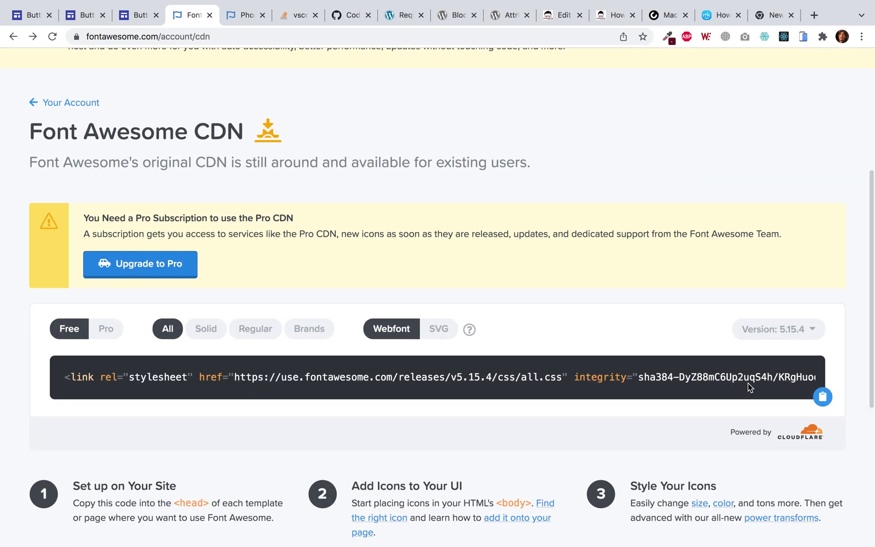
{"action": "left_click", "coordinate": [822, 396]}
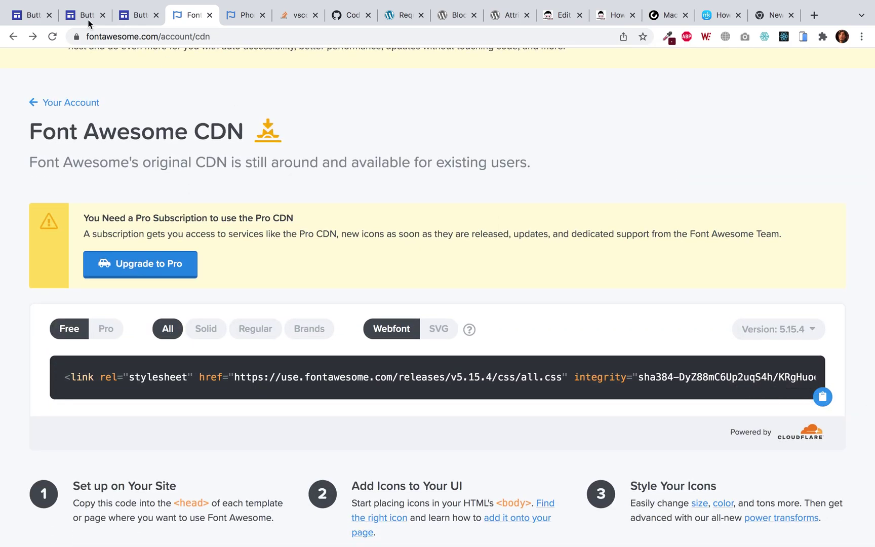
{"action": "left_click", "coordinate": [25, 17]}
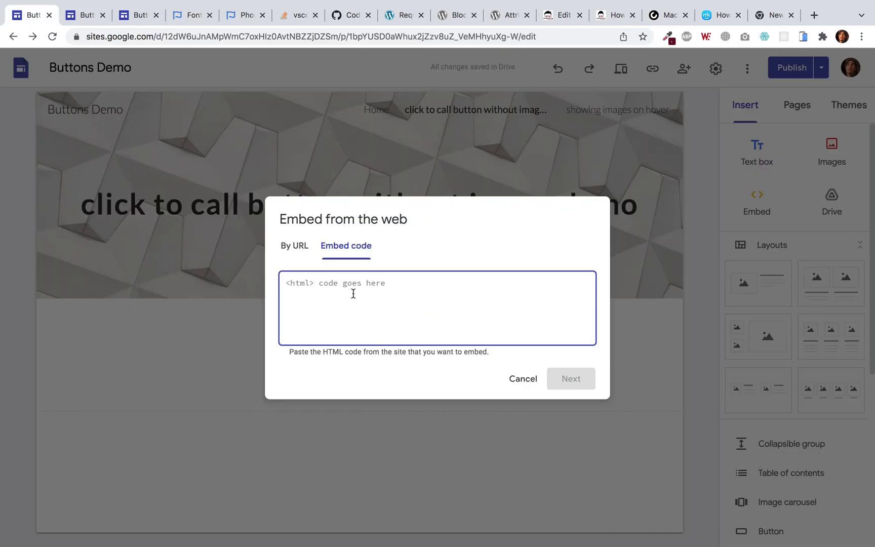
Paste the stylesheet link and begin an <a href="call:…"> tag containing the phone number
{"action": "key", "text": "super+v"}
{"action": "key", "text": "Return"}
{"action": "key", "text": "Return"}
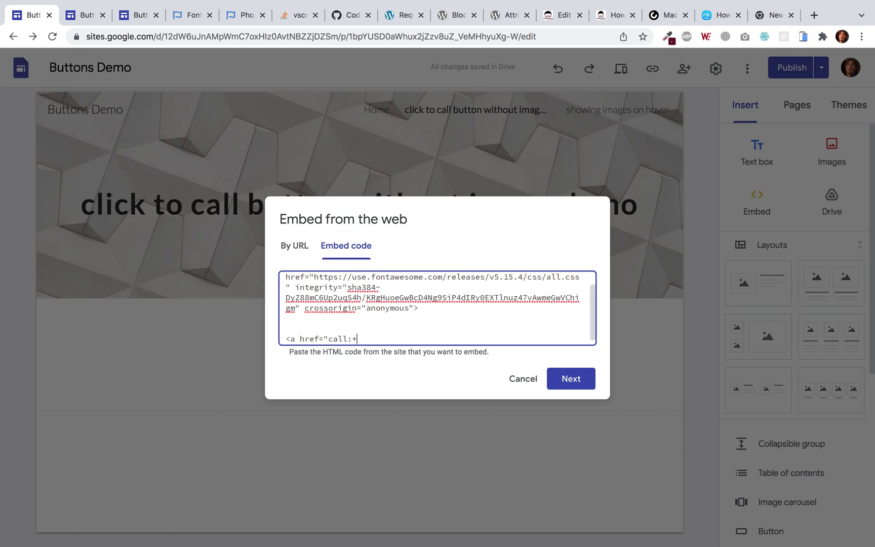
Close the call link with </a>, then copy the <i class="fas fa-phone-alt"></i> snippet from Font Awesome
{"action": "type", "text": "></a>"}
{"action": "left_click", "coordinate": [424, 339]}
{"action": "left_click", "coordinate": [245, 23]}
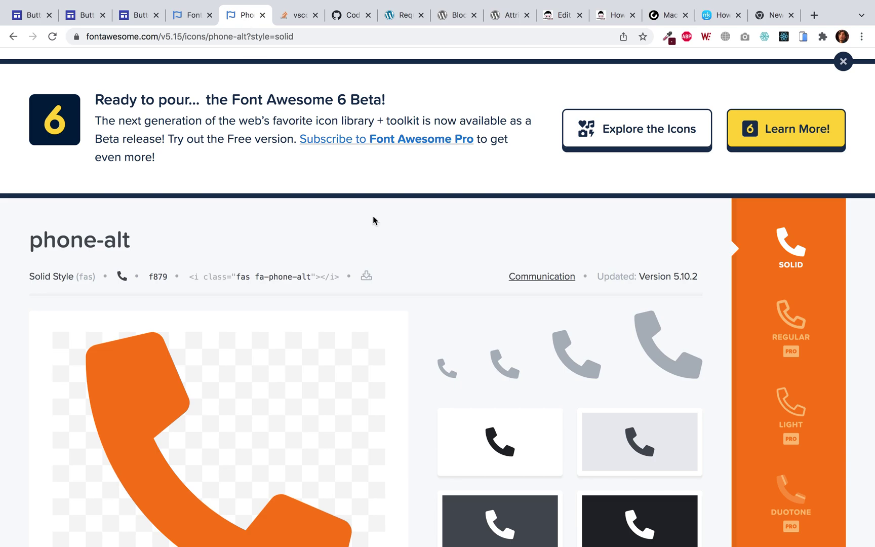
{"action": "scroll", "coordinate": [342, 282], "scroll_direction": "down", "scroll_amount": 3}
{"action": "scroll", "coordinate": [343, 285], "scroll_direction": "up", "scroll_amount": 1}
{"action": "scroll", "coordinate": [342, 284], "scroll_direction": "down", "scroll_amount": 2}
{"action": "scroll", "coordinate": [343, 285], "scroll_direction": "up", "scroll_amount": 4}
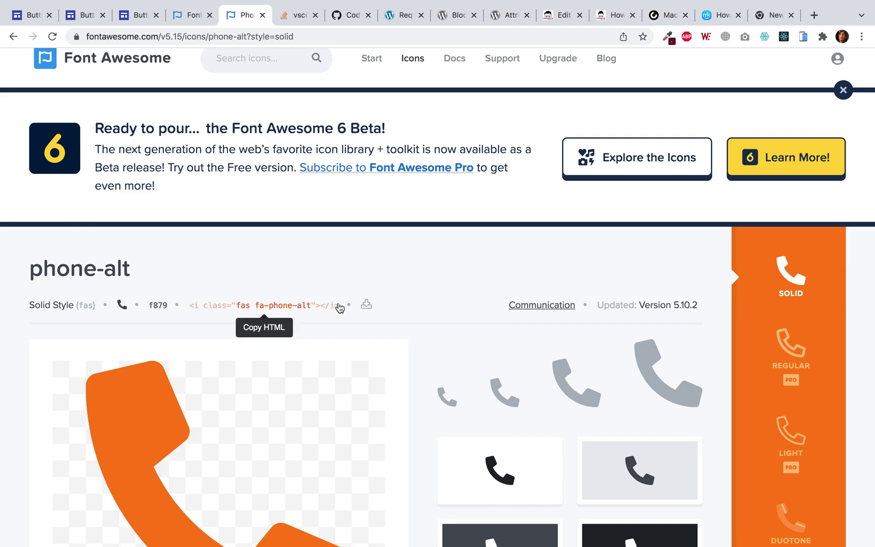
{"action": "scroll", "coordinate": [365, 368], "scroll_direction": "up", "scroll_amount": 1}
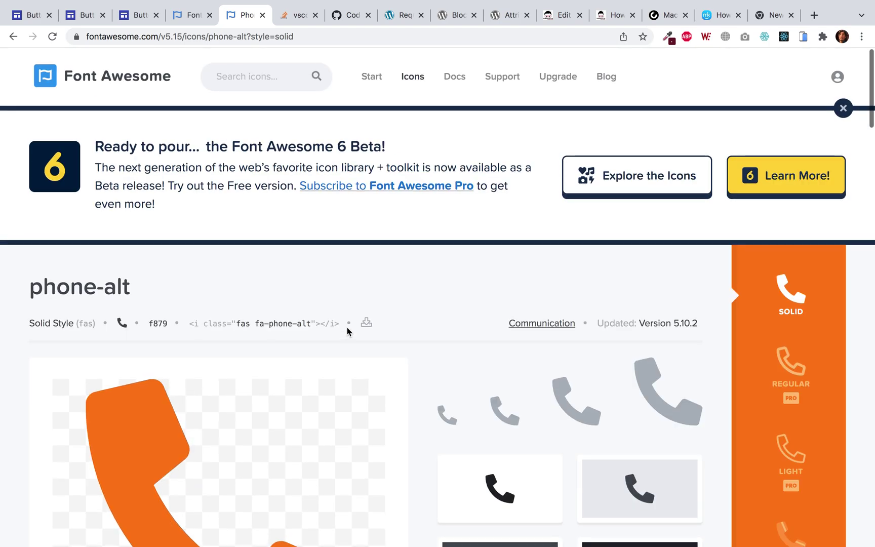
{"action": "left_click_drag", "start_coordinate": [311, 323], "coordinate": [191, 328]}
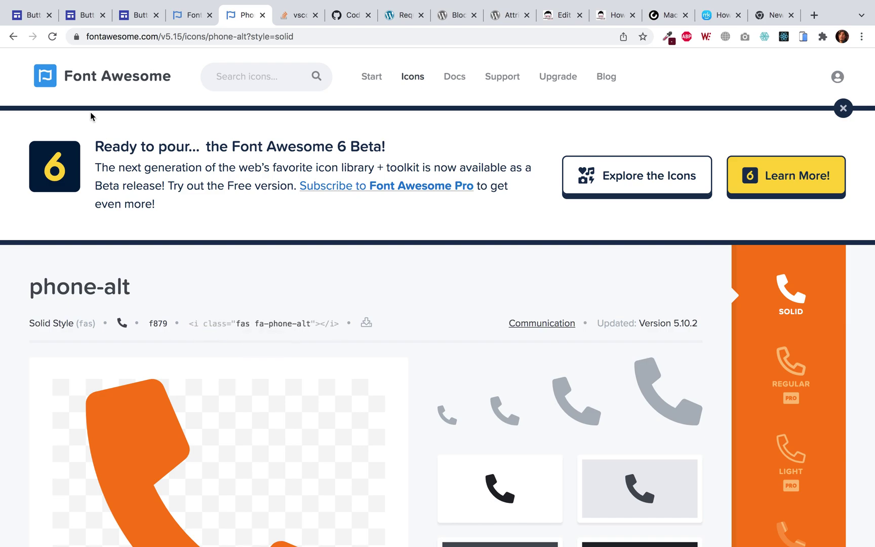
Paste the phone-alt icon tag inside the call link, preview the phone icon, and resume editing
{"action": "key", "text": "super+1"}
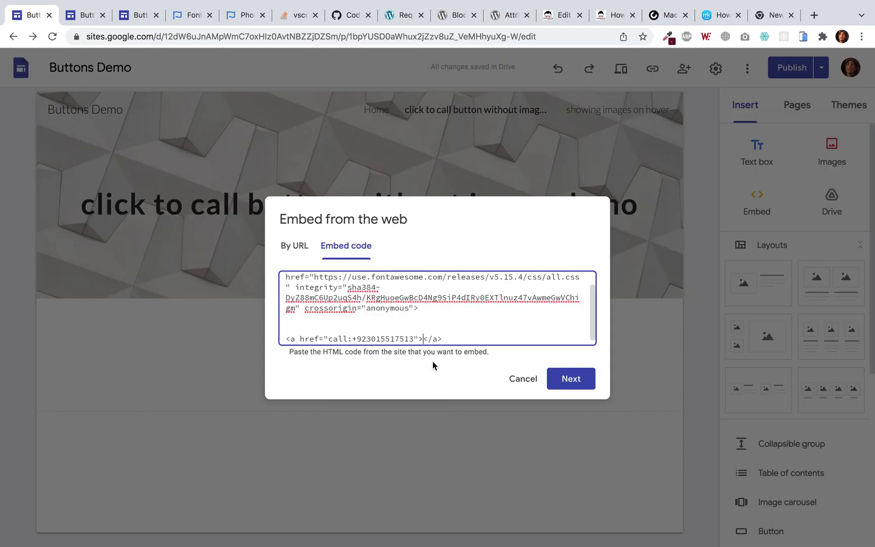
{"action": "key", "text": "super+v"}
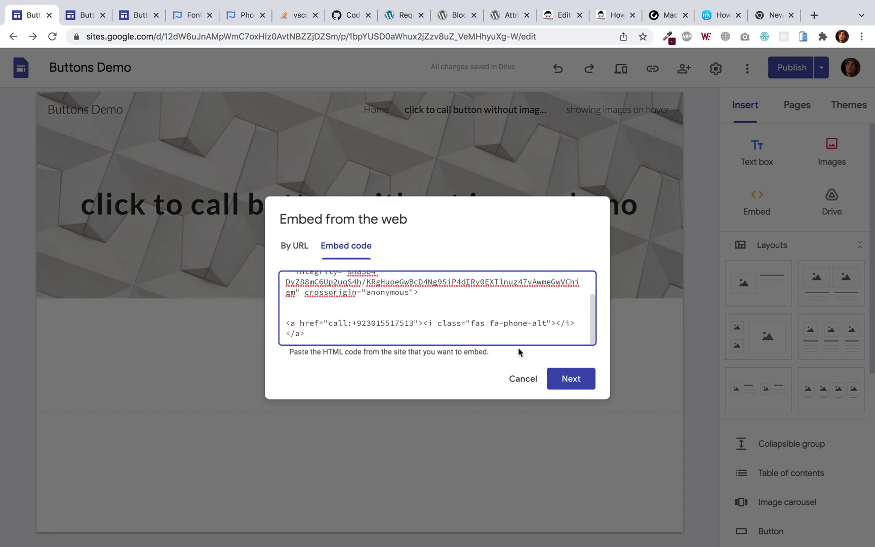
{"action": "left_click", "coordinate": [588, 379]}
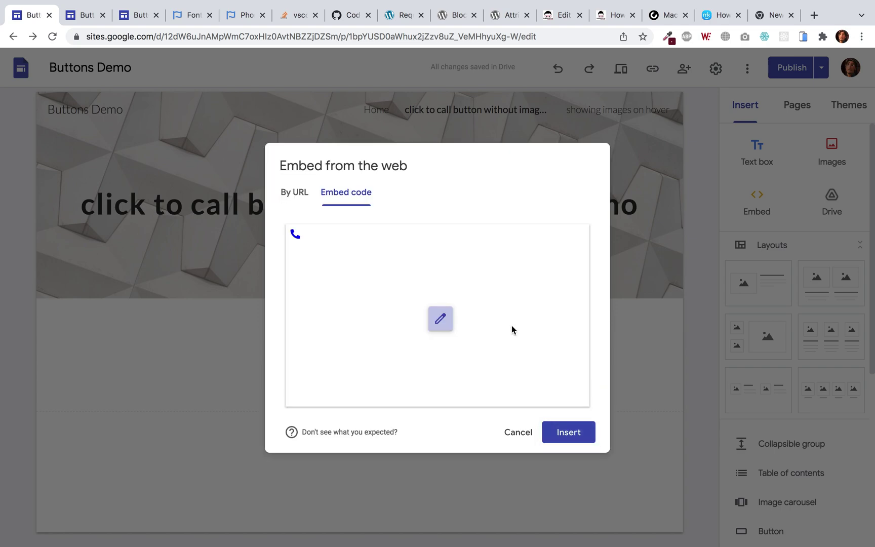
{"action": "left_click", "coordinate": [440, 319]}
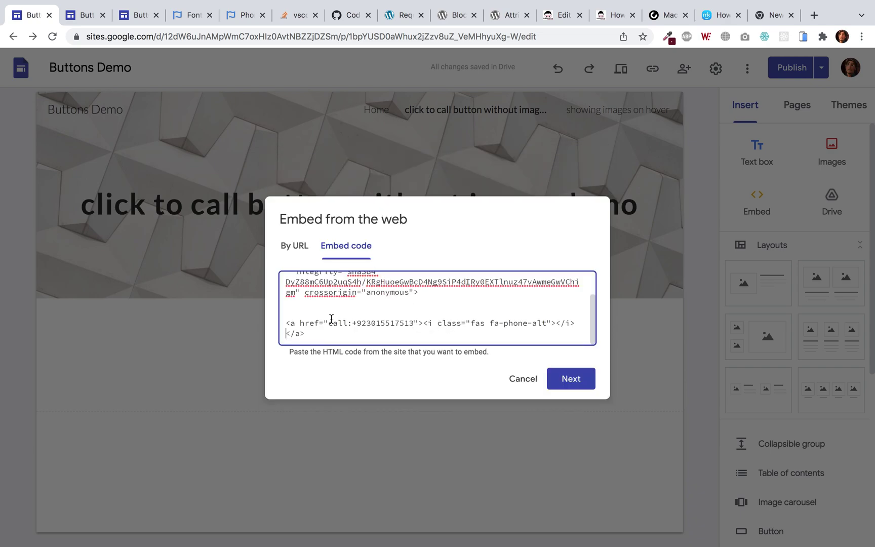
{"action": "scroll", "coordinate": [330, 318], "scroll_direction": "up", "scroll_amount": 1}
Add a <style> block with an a rule setting background #333
{"action": "left_click", "coordinate": [310, 319]}
{"action": "key", "text": "Return"}
{"action": "type", "text": "<style>"}
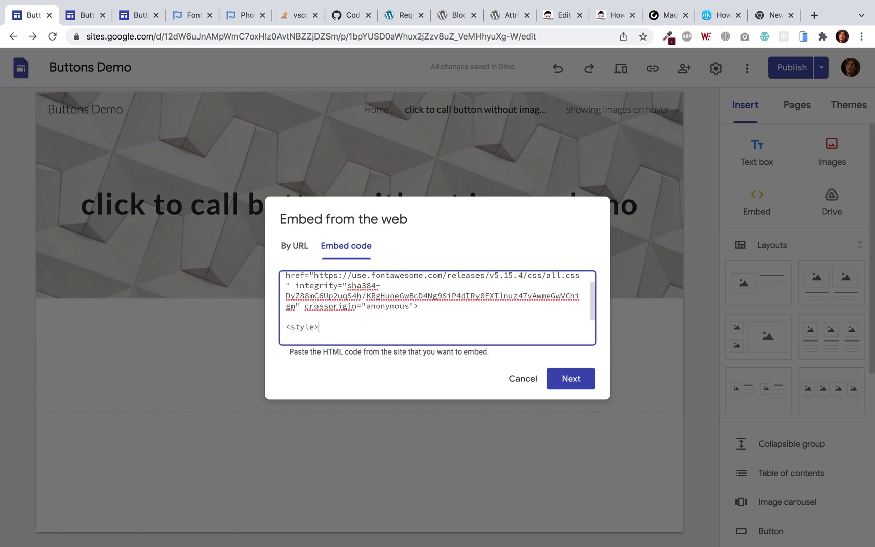
{"action": "key", "text": "Return"}
{"action": "type", "text": "</sty"}
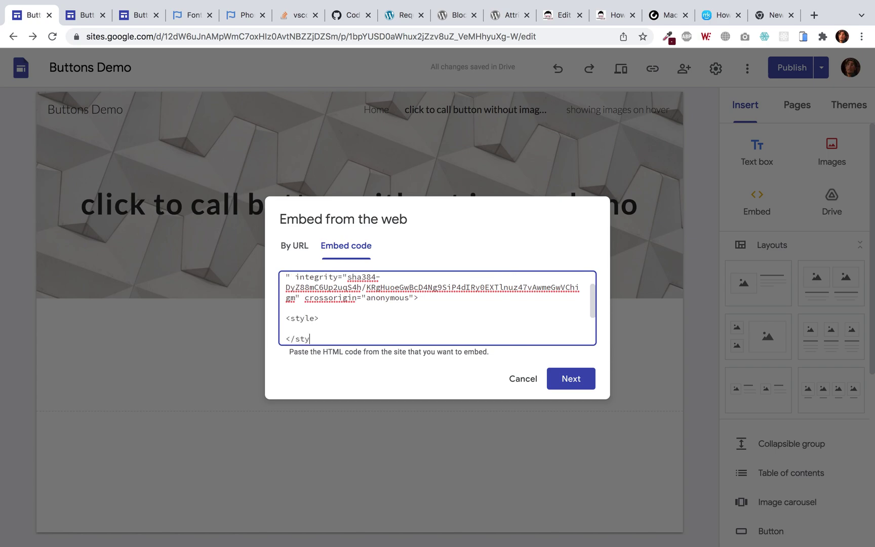
{"action": "type", "text": "le>a {"}
{"action": "key", "text": "Return"}
{"action": "key", "text": "Return"}
{"action": "type", "text": "}"}
{"action": "key", "text": "Up"}
{"action": "type", "text": "background:"}
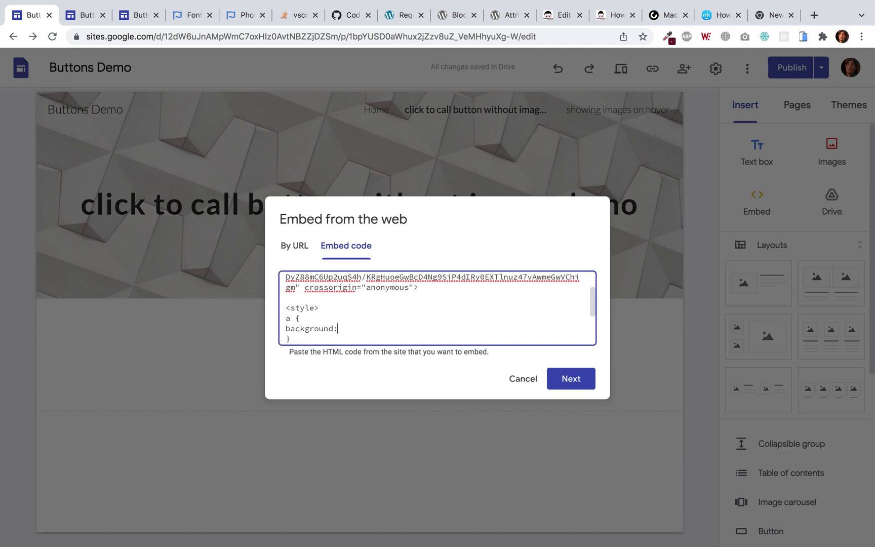
{"action": "type", "text": " #333;"}
{"action": "key", "text": "Return"}
{"action": "scroll", "coordinate": [437, 308], "scroll_direction": "down", "scroll_amount": 2}
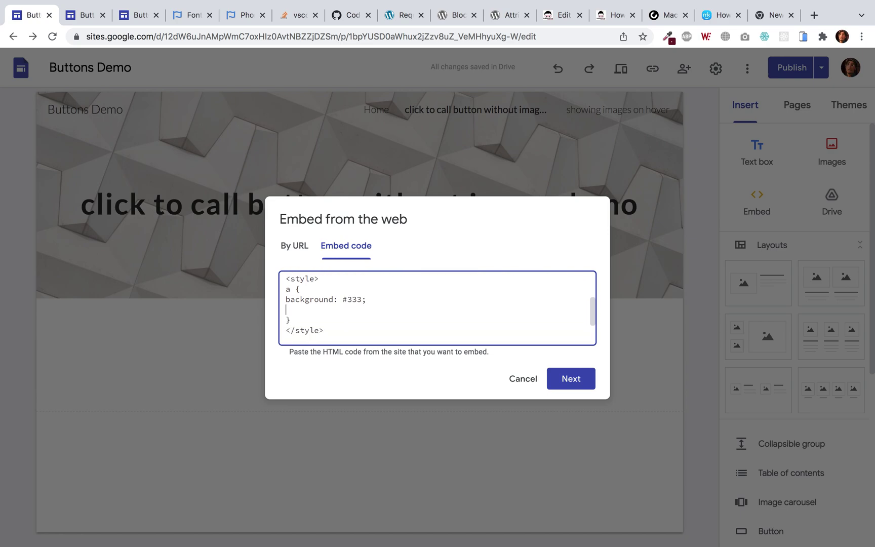
Give the link font-size 48px, color #fff, width 100vw, height 100vh and border-radius 100%, then preview
{"action": "type", "text": "font-size:448px;"}
{"action": "key", "text": "Return"}
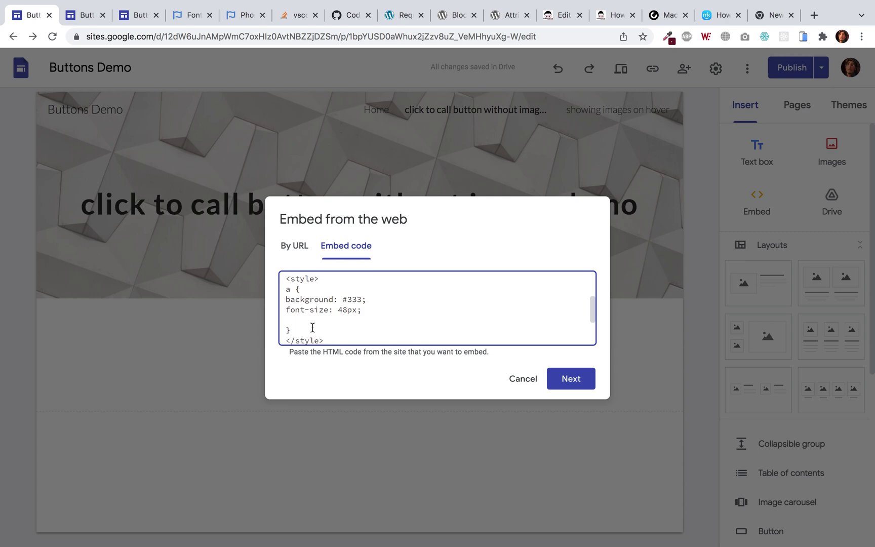
{"action": "type", "text": "color: #fff;"}
{"action": "key", "text": "Return"}
{"action": "type", "text": "widt"}
{"action": "key", "text": "BackSpace"}
{"action": "key", "text": "BackSpace"}
{"action": "key", "text": "BackSpace"}
{"action": "key", "text": "BackSpace"}
{"action": "type", "text": "width: 100"}
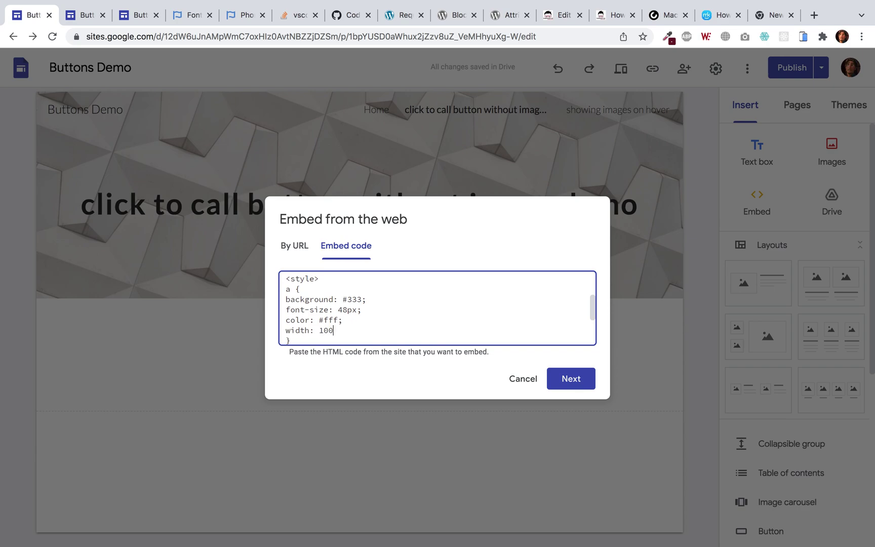
{"action": "type", "text": "vw;"}
{"action": "key", "text": "Return"}
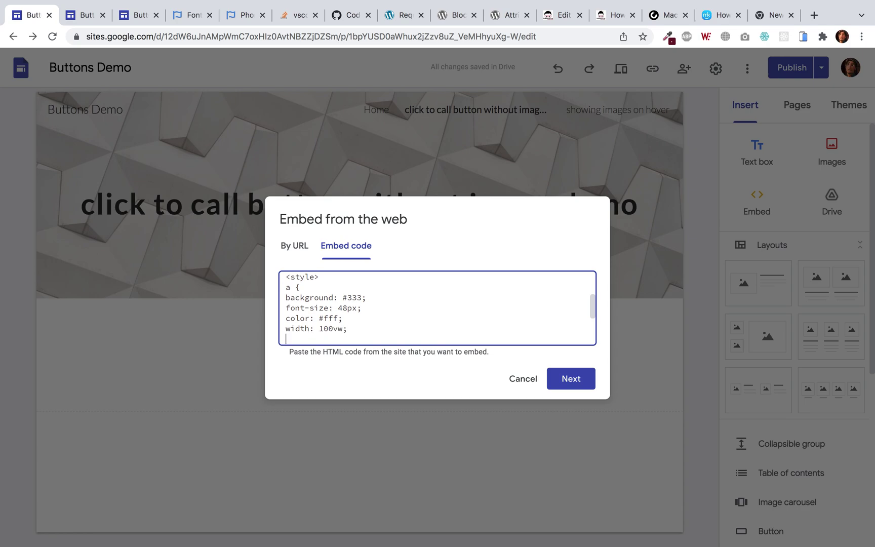
{"action": "scroll", "coordinate": [437, 307], "scroll_direction": "down", "scroll_amount": 1}
{"action": "type", "text": "h"}
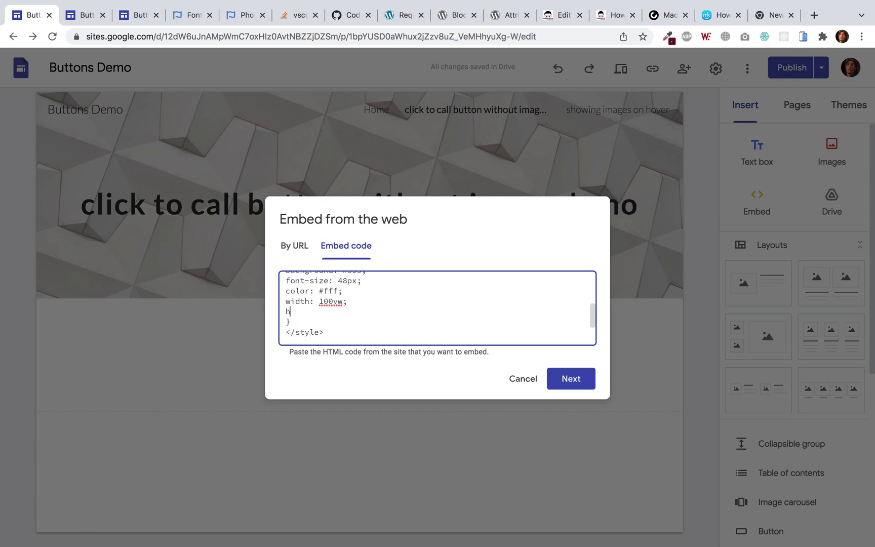
{"action": "type", "text": "eight: 100vh;"}
{"action": "key", "text": "Return"}
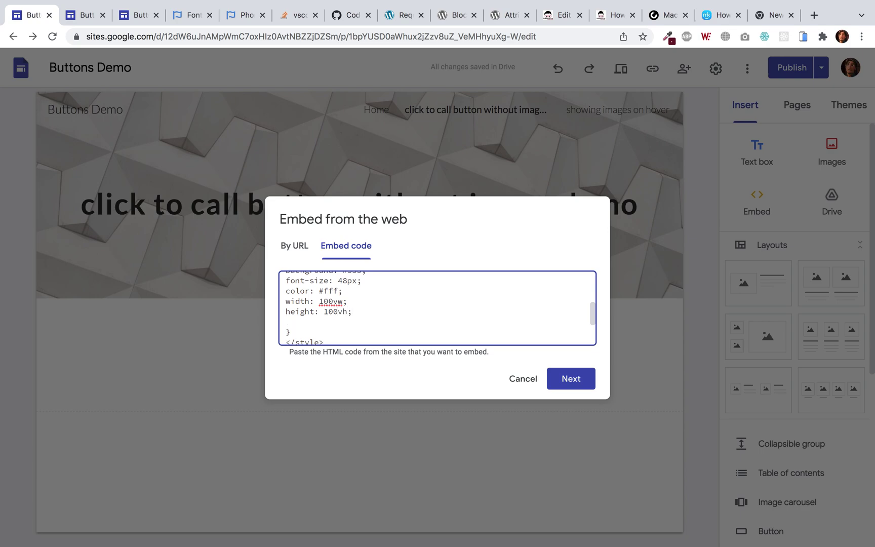
{"action": "type", "text": "border-radius: 100%"}
{"action": "left_click", "coordinate": [580, 392]}
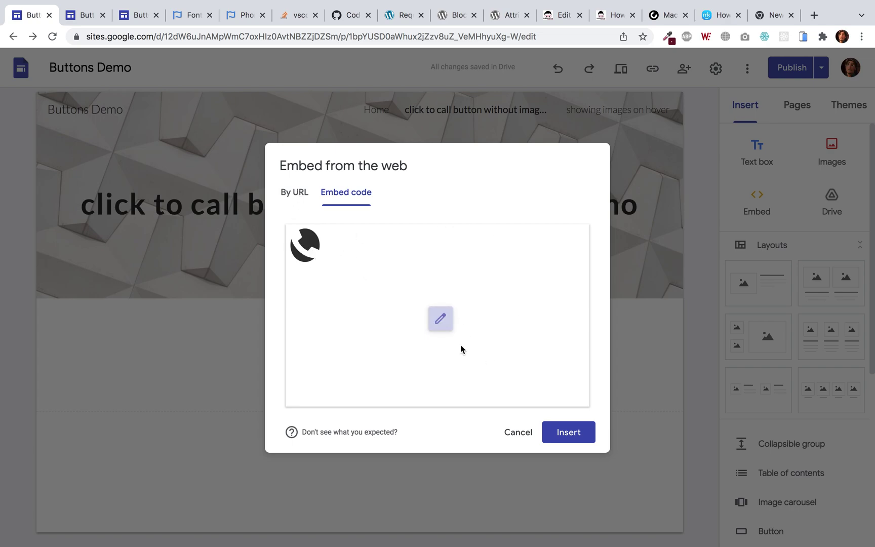
Add display flex with justify-content and align-items center to the link rule, then preview
{"action": "left_click", "coordinate": [448, 327]}
{"action": "scroll", "coordinate": [380, 308], "scroll_direction": "down", "scroll_amount": 1}
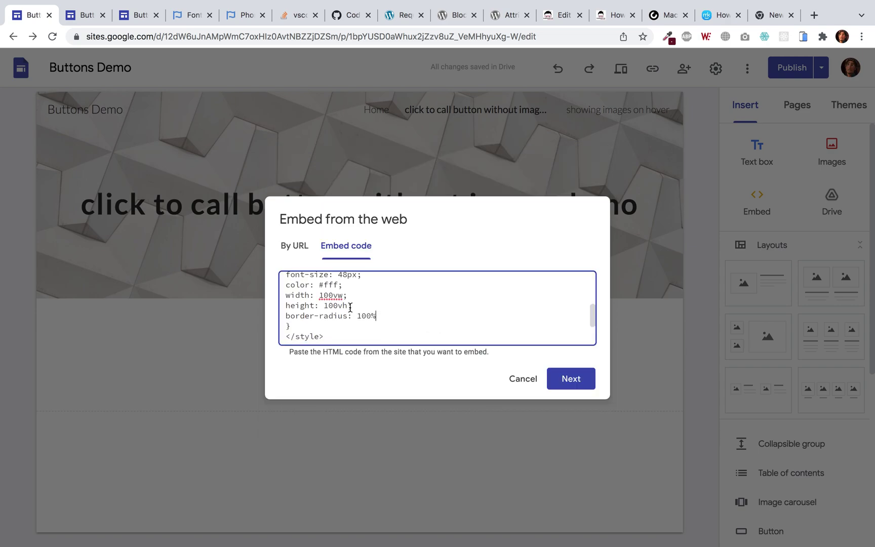
{"action": "scroll", "coordinate": [350, 306], "scroll_direction": "down", "scroll_amount": 2}
{"action": "scroll", "coordinate": [350, 307], "scroll_direction": "down", "scroll_amount": 1}
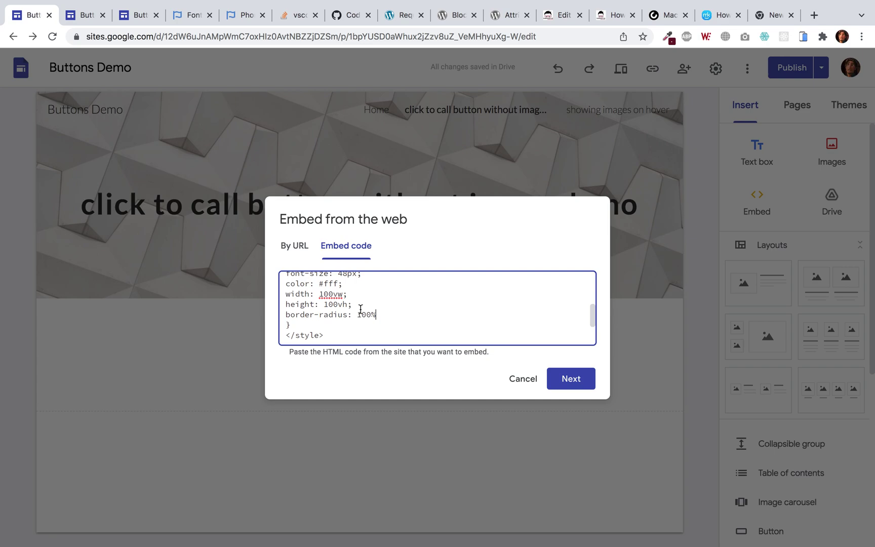
{"action": "type", "text": ";"}
{"action": "key", "text": "Return"}
{"action": "type", "text": "displa"}
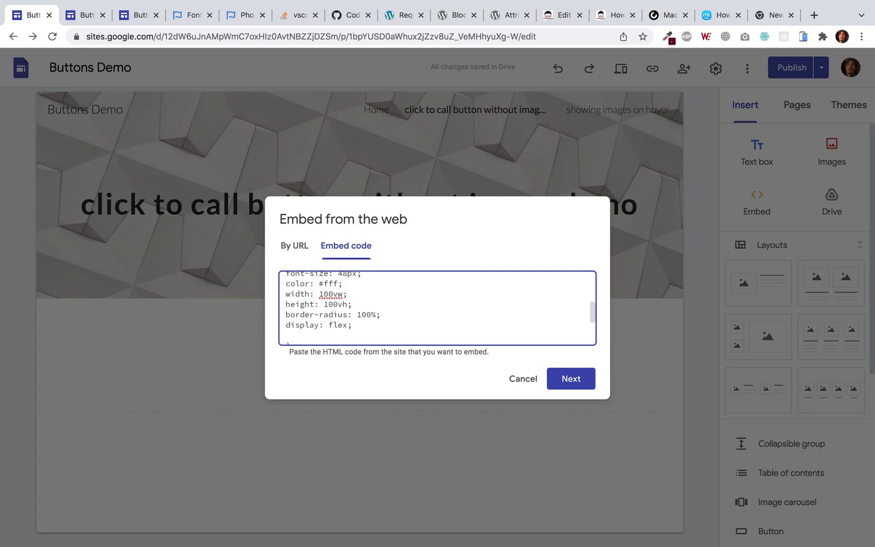
{"action": "type", "text": "usti"}
{"action": "type", "text": "fy-content: center;"}
{"action": "key", "text": "Return"}
{"action": "type", "text": "align"}
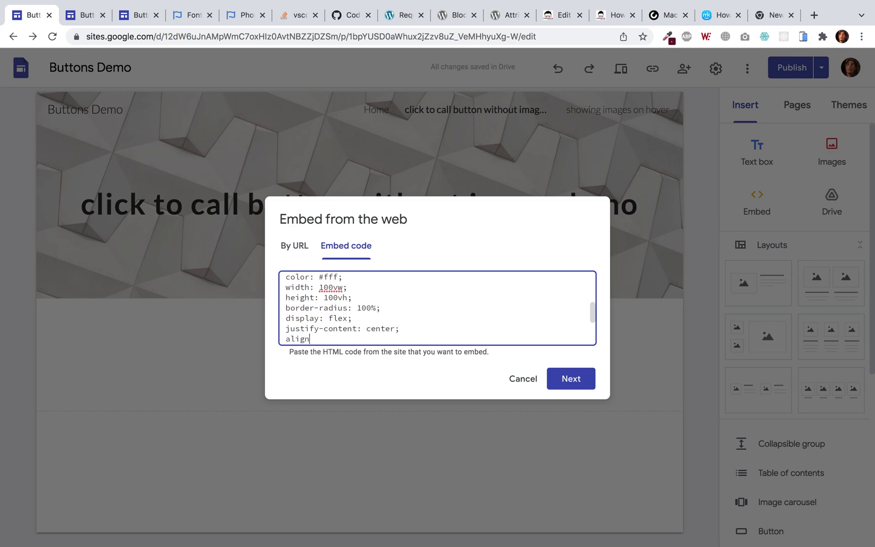
{"action": "type", "text": "-item"}
{"action": "key", "text": "BackSpace"}
{"action": "type", "text": "tems: center;"}
{"action": "left_click", "coordinate": [572, 385]}
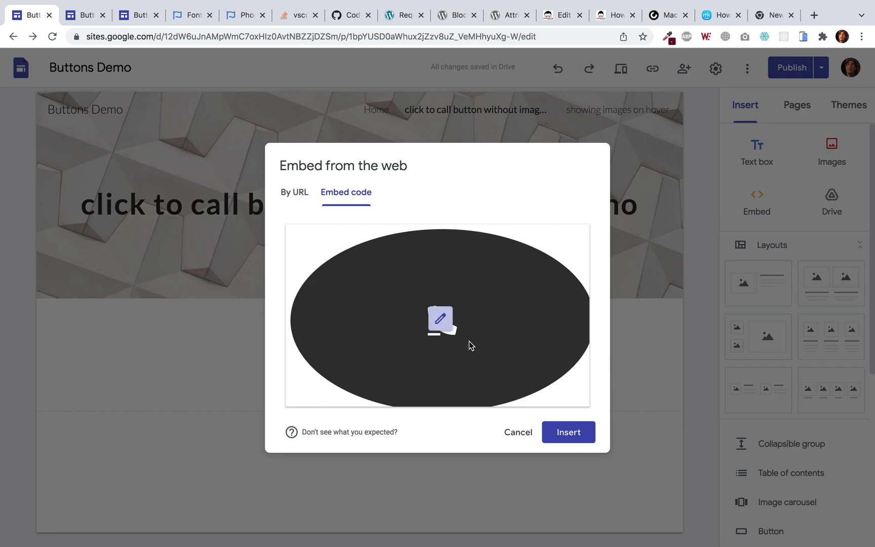
Add text-decoration to remove the underline, preview, and insert the embed onto the page
{"action": "left_click", "coordinate": [441, 318]}
{"action": "left_click", "coordinate": [414, 337]}
{"action": "key", "text": "Return"}
{"action": "type", "text": "text"}
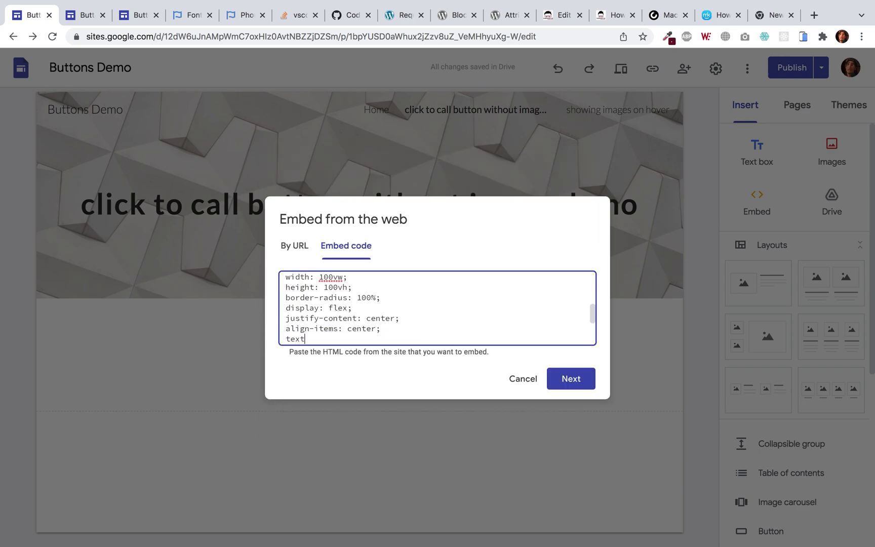
{"action": "type", "text": "-decoration: none;"}
{"action": "left_click", "coordinate": [567, 377]}
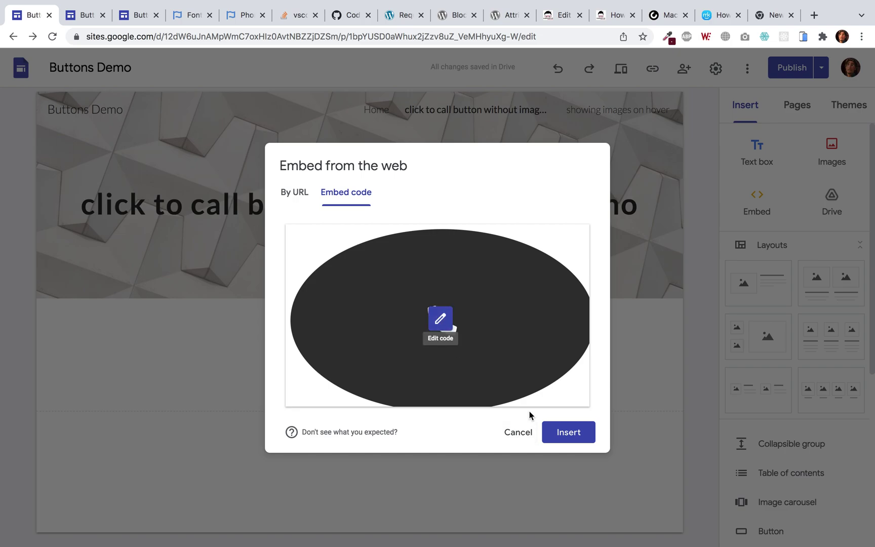
{"action": "left_click", "coordinate": [561, 437]}
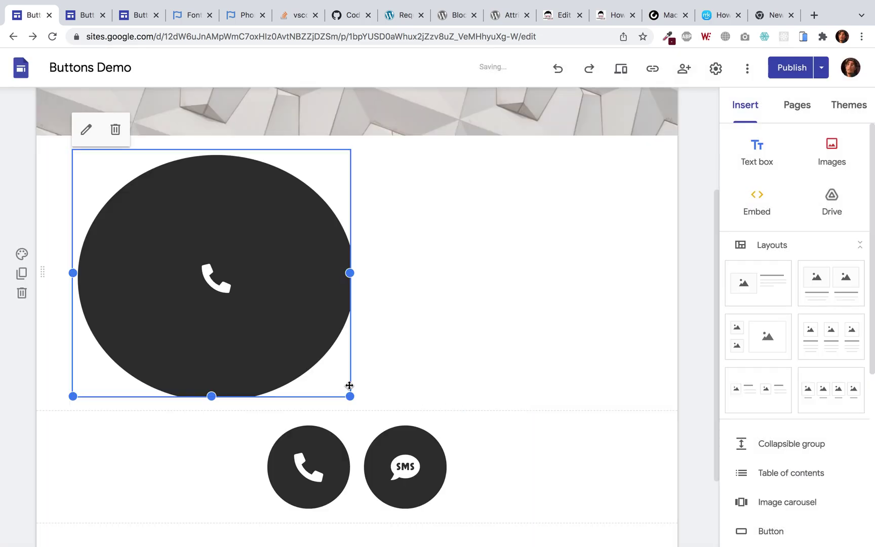
Add margin-top -8px and margin-left -8px to the link rule and save the embed
{"action": "scroll", "coordinate": [354, 394], "scroll_direction": "down", "scroll_amount": 2}
{"action": "scroll", "coordinate": [342, 229], "scroll_direction": "up", "scroll_amount": 2}
{"action": "scroll", "coordinate": [342, 229], "scroll_direction": "up", "scroll_amount": 1}
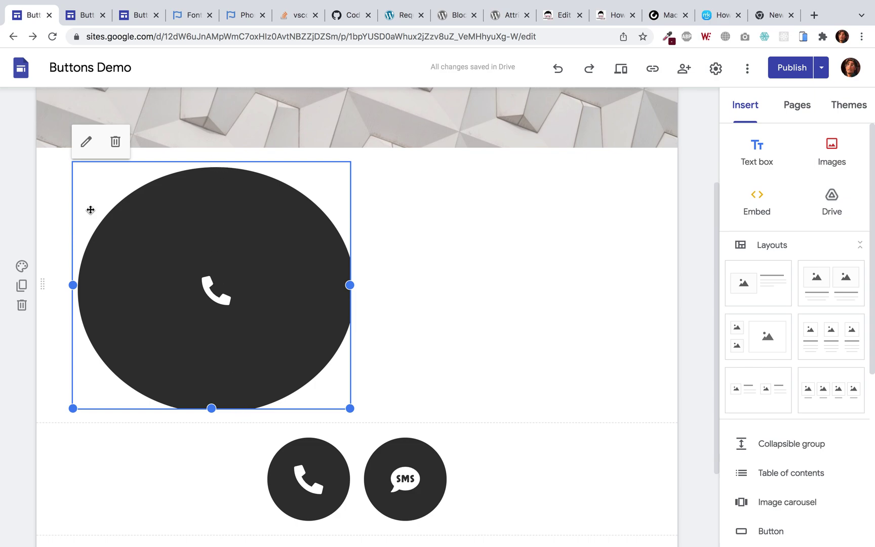
{"action": "left_click", "coordinate": [86, 141]}
{"action": "scroll", "coordinate": [408, 308], "scroll_direction": "up", "scroll_amount": 3}
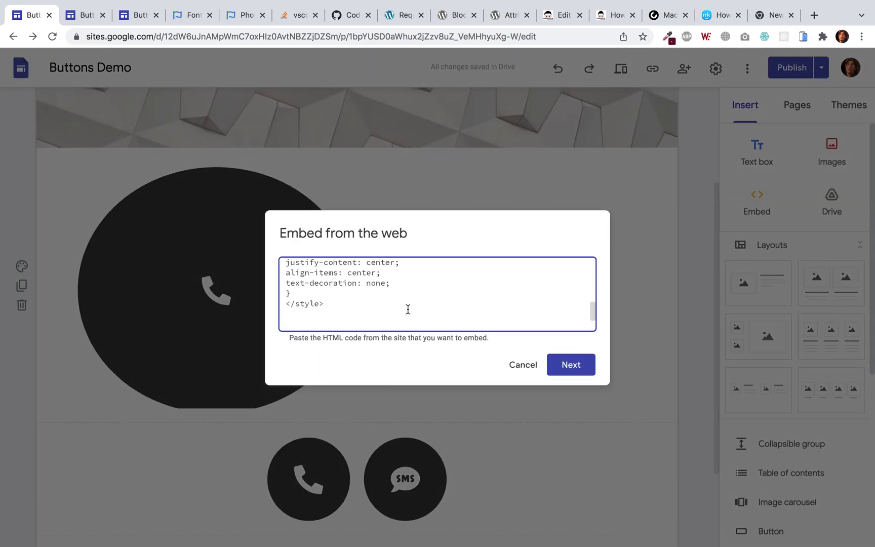
{"action": "key", "text": "Return"}
{"action": "type", "text": "mar"}
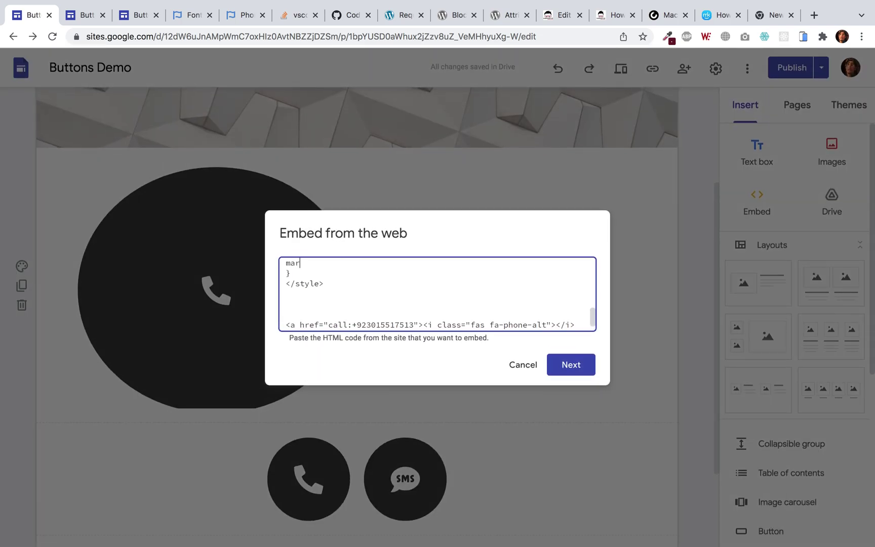
{"action": "type", "text": "gin-top: -8px;"}
{"action": "key", "text": "Return"}
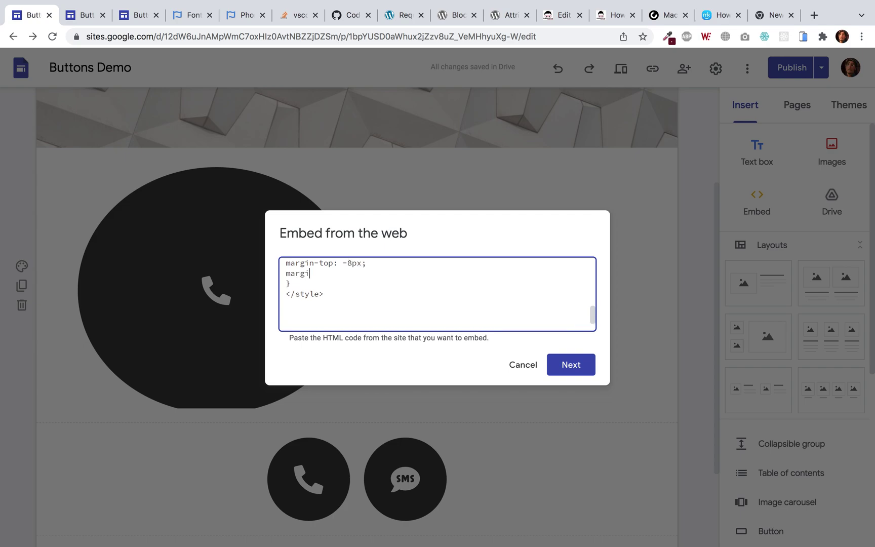
{"action": "type", "text": "margin-left: -8px;"}
{"action": "left_click", "coordinate": [575, 363]}
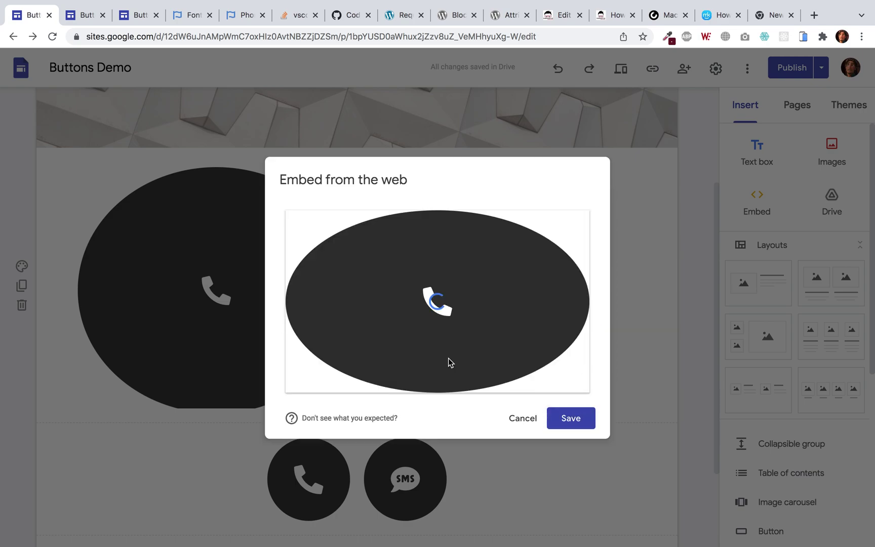
{"action": "left_click", "coordinate": [560, 422]}
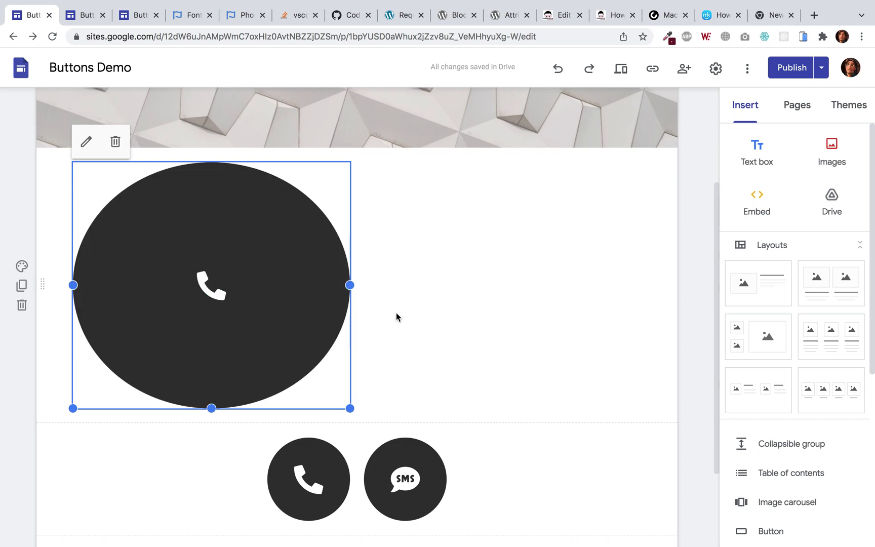
Shrink the embed box so the new phone button matches the other round buttons
{"action": "scroll", "coordinate": [396, 317], "scroll_direction": "down", "scroll_amount": 2}
{"action": "scroll", "coordinate": [390, 306], "scroll_direction": "up", "scroll_amount": 1}
{"action": "left_click_drag", "start_coordinate": [73, 263], "coordinate": [273, 264]}
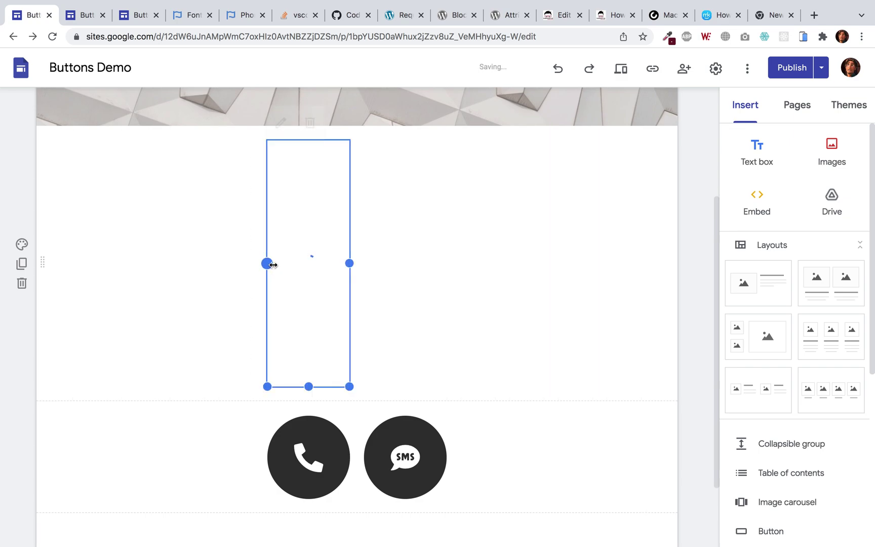
{"action": "left_click_drag", "start_coordinate": [308, 386], "coordinate": [228, 372]}
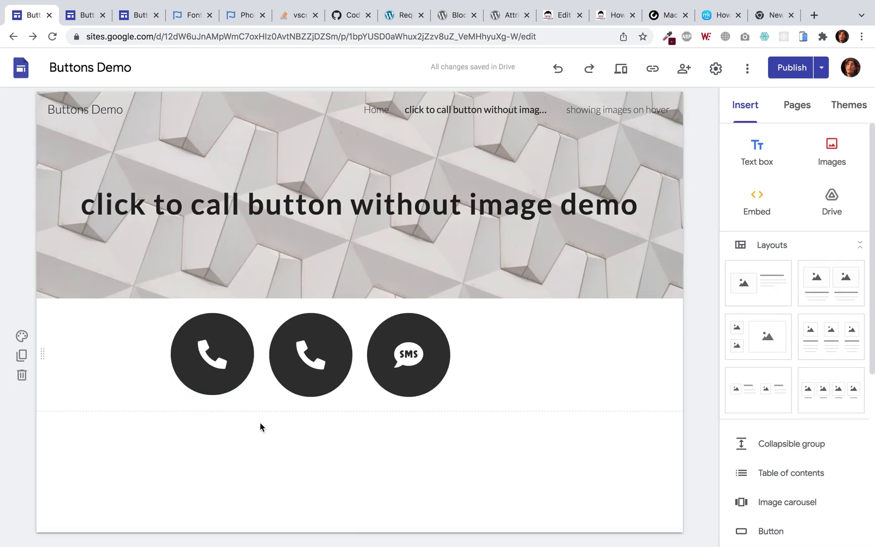
Publish the site, open the live page, and test the phone call button
{"action": "left_click", "coordinate": [790, 69]}
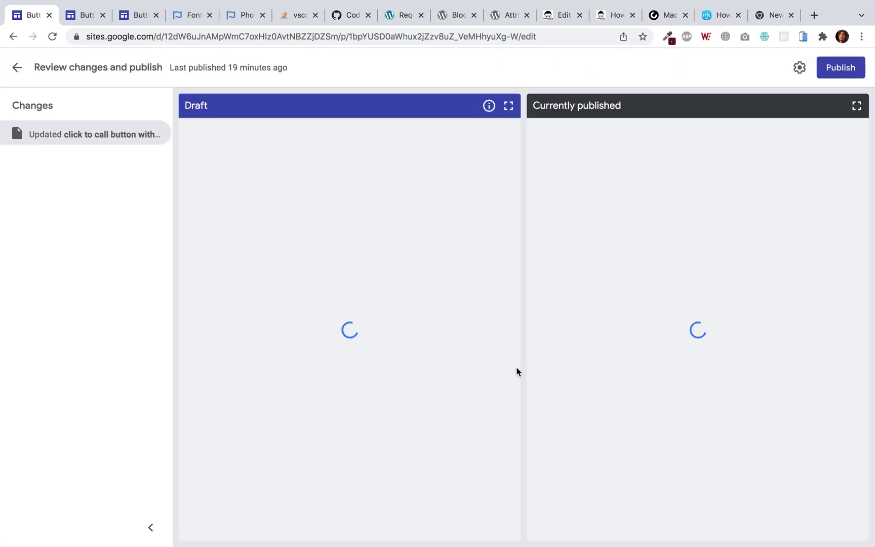
{"action": "left_click", "coordinate": [841, 70]}
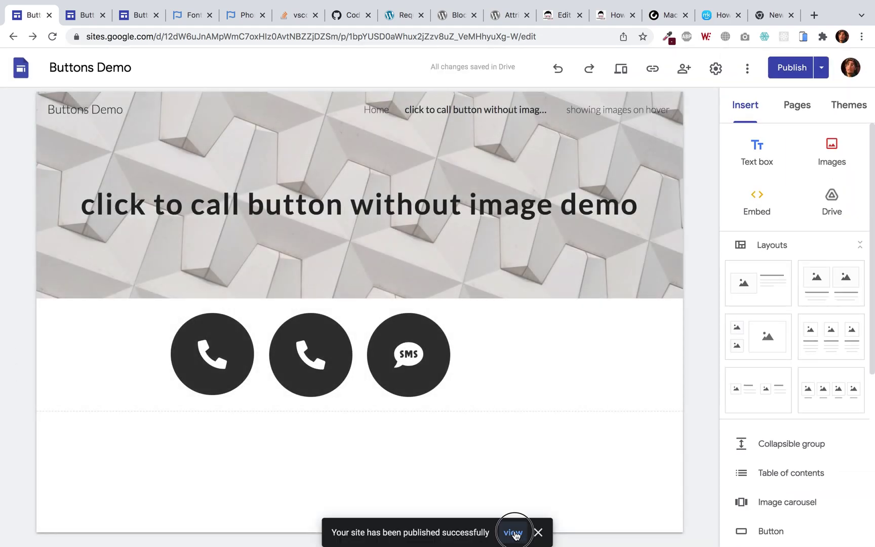
{"action": "left_click", "coordinate": [515, 535]}
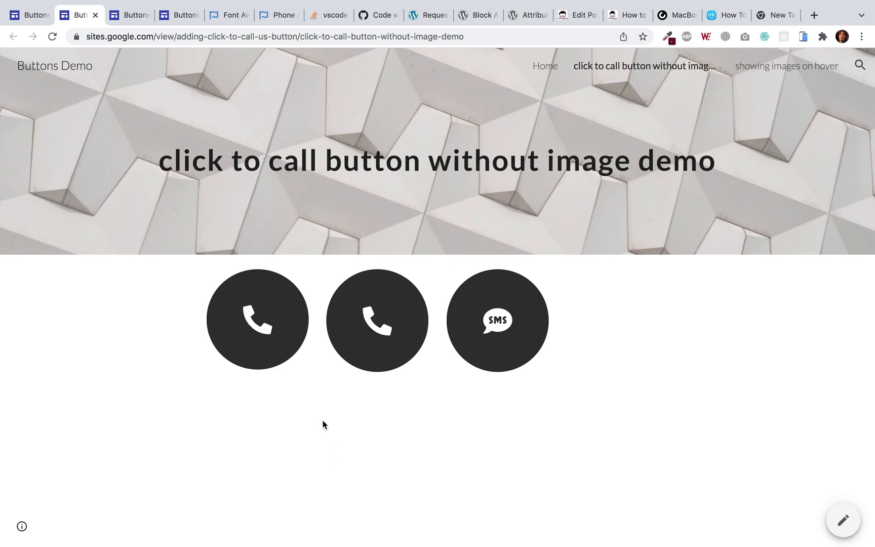
{"action": "left_click", "coordinate": [261, 327]}
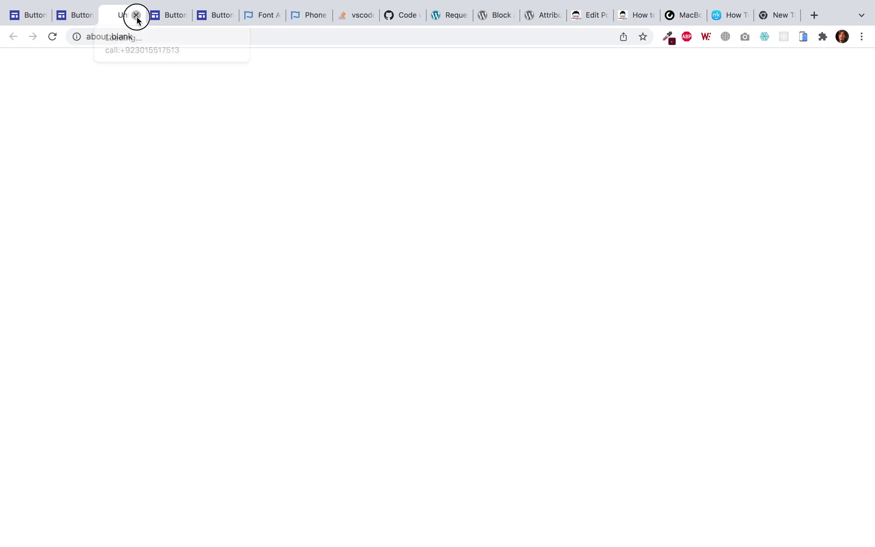
{"action": "left_click", "coordinate": [136, 16]}
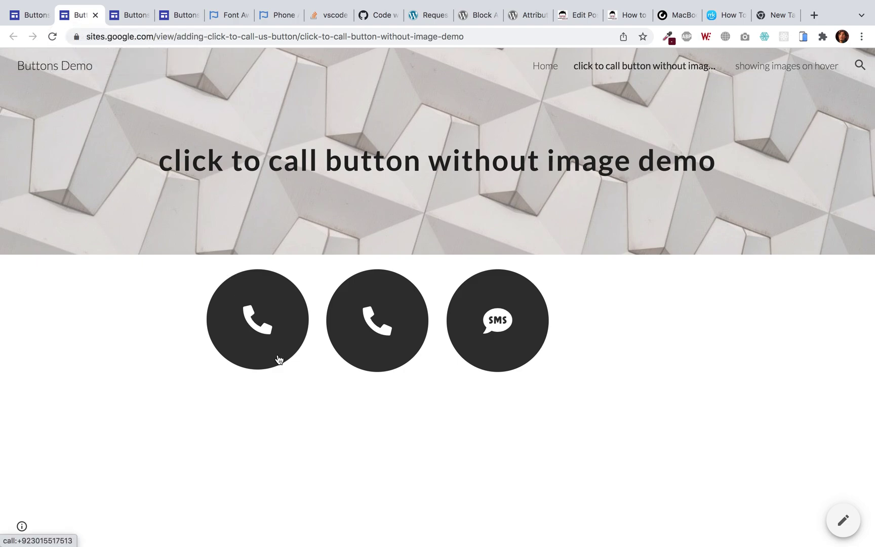
{"action": "left_click", "coordinate": [284, 327]}
Add a * { max-width: 100vw; max-height: 100vh; } rule to the first phone embed and save it
{"action": "left_click", "coordinate": [31, 15]}
{"action": "left_click", "coordinate": [214, 336]}
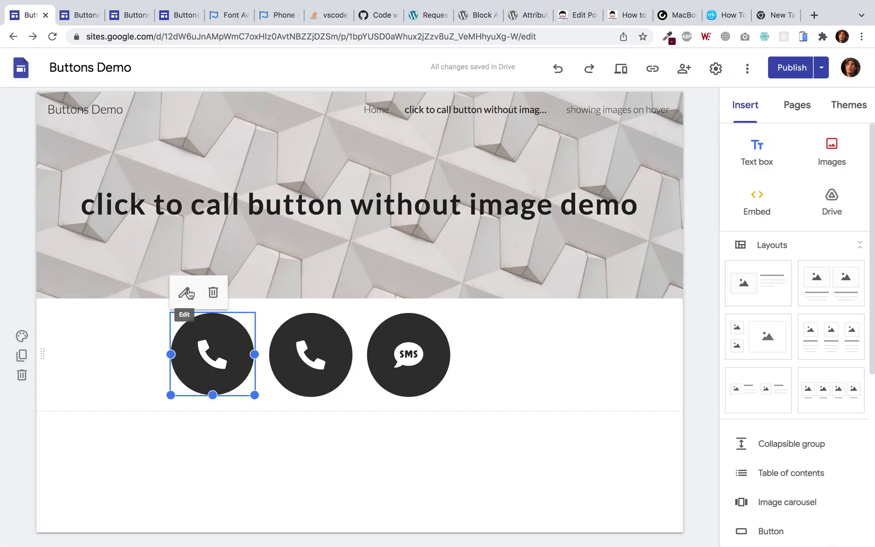
{"action": "left_click", "coordinate": [186, 293]}
{"action": "scroll", "coordinate": [322, 301], "scroll_direction": "up", "scroll_amount": 5}
{"action": "scroll", "coordinate": [323, 301], "scroll_direction": "up", "scroll_amount": 5}
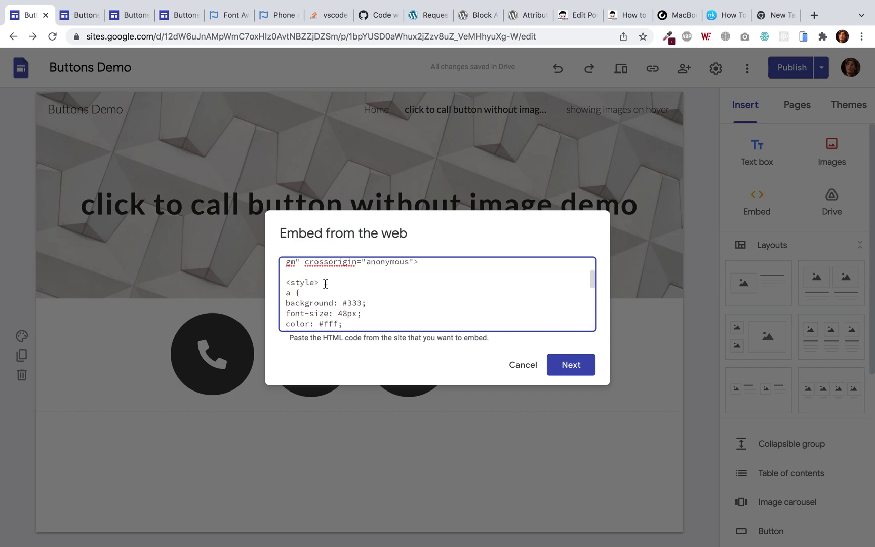
{"action": "scroll", "coordinate": [325, 284], "scroll_direction": "down", "scroll_amount": 1}
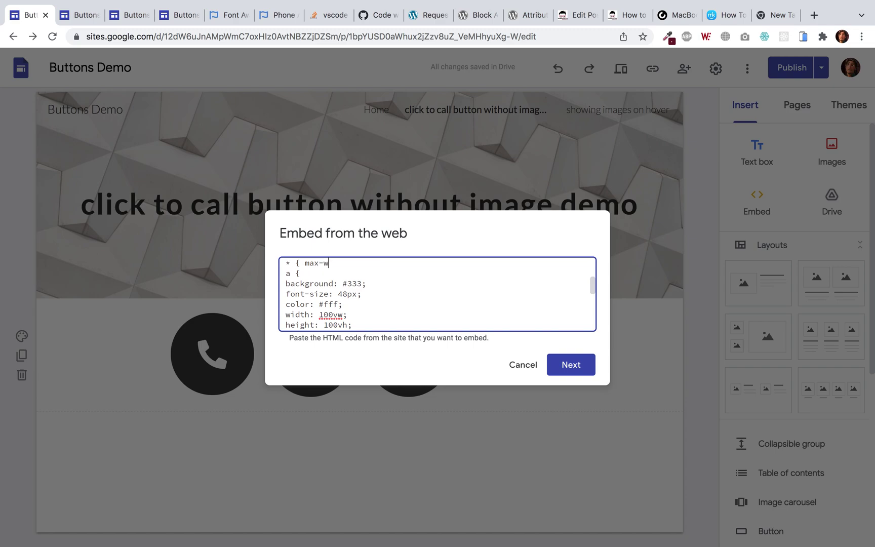
{"action": "type", "text": "00vw; max-height: 100vh;"}
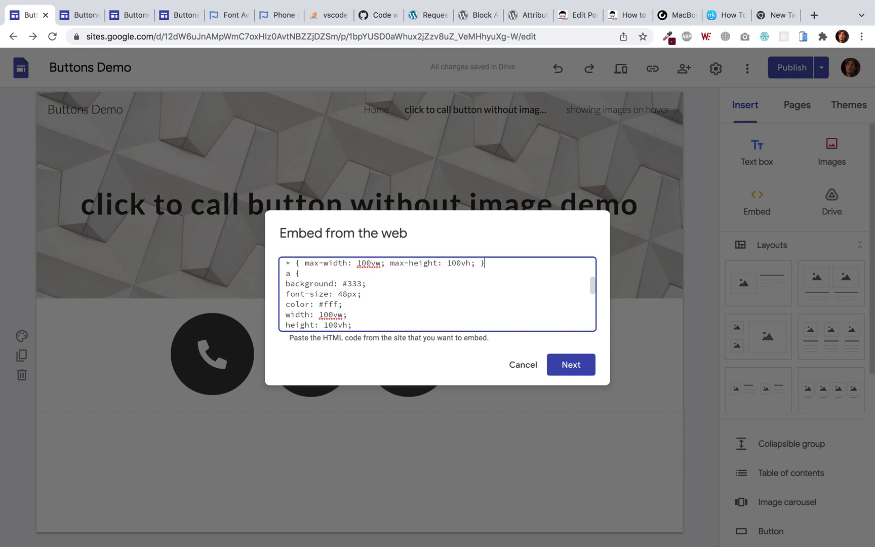
{"action": "left_click", "coordinate": [580, 365]}
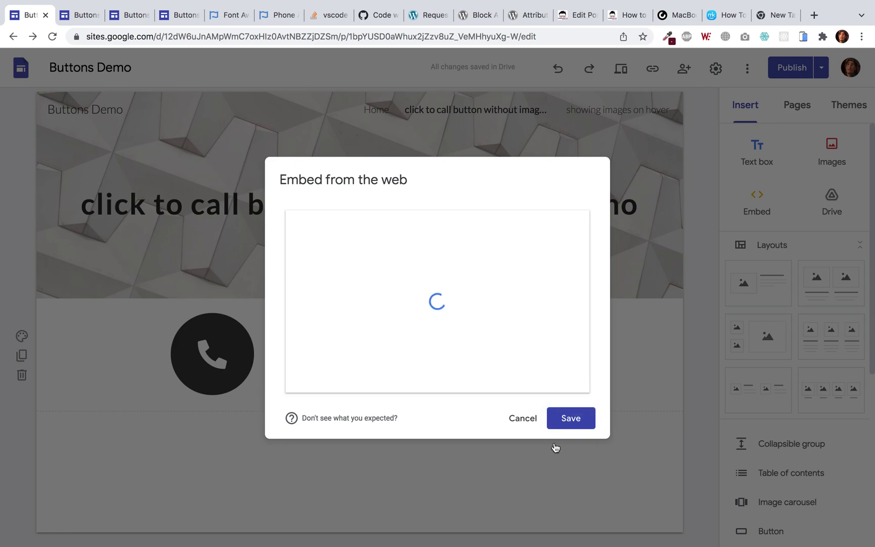
{"action": "left_click", "coordinate": [585, 428]}
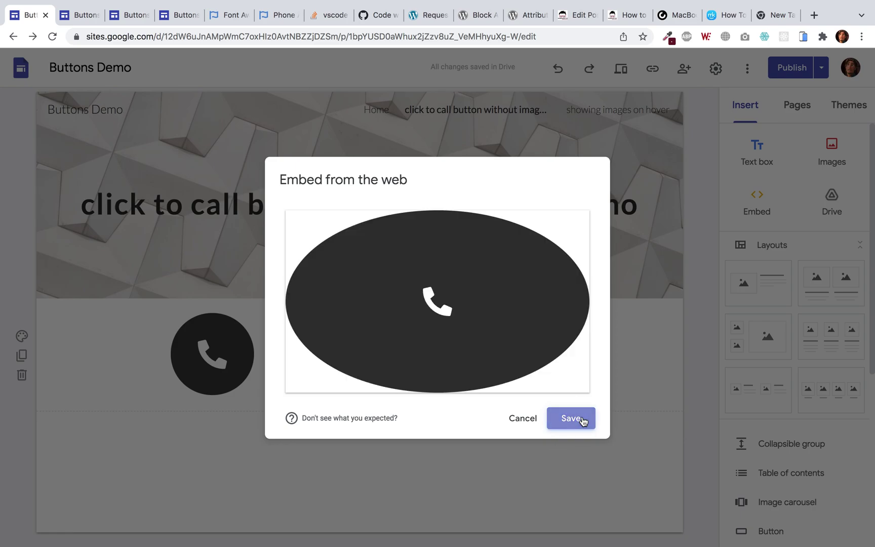
{"action": "left_click", "coordinate": [589, 68]}
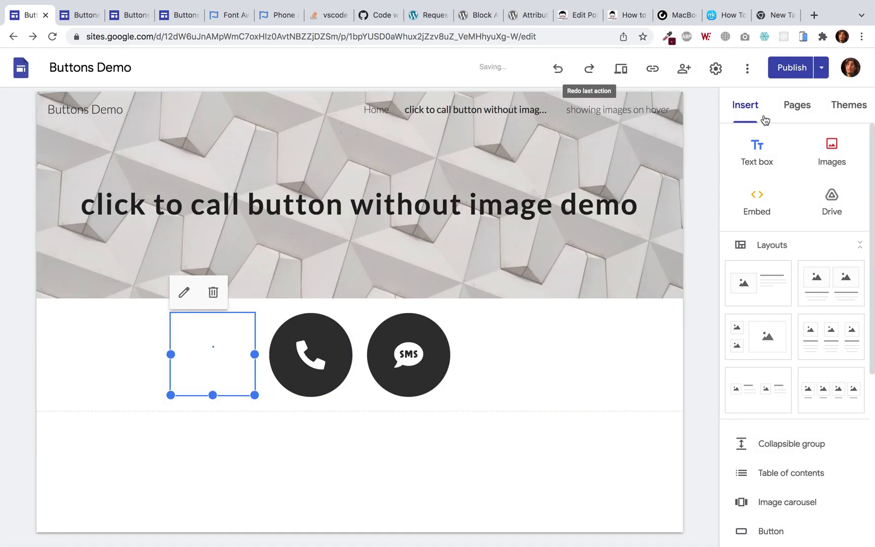
Add an a:hover { background: #000 } rule to the phone embed, save it, and review before publishing
{"action": "left_click", "coordinate": [185, 294]}
{"action": "scroll", "coordinate": [352, 298], "scroll_direction": "up", "scroll_amount": 2}
{"action": "left_click", "coordinate": [310, 284]}
{"action": "key", "text": "Return"}
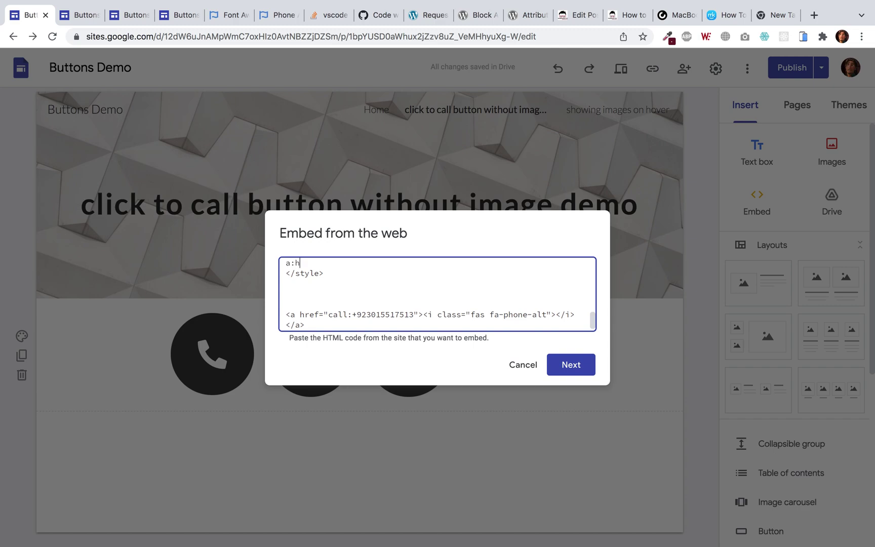
{"action": "type", "text": "a:hover { background: #000"}
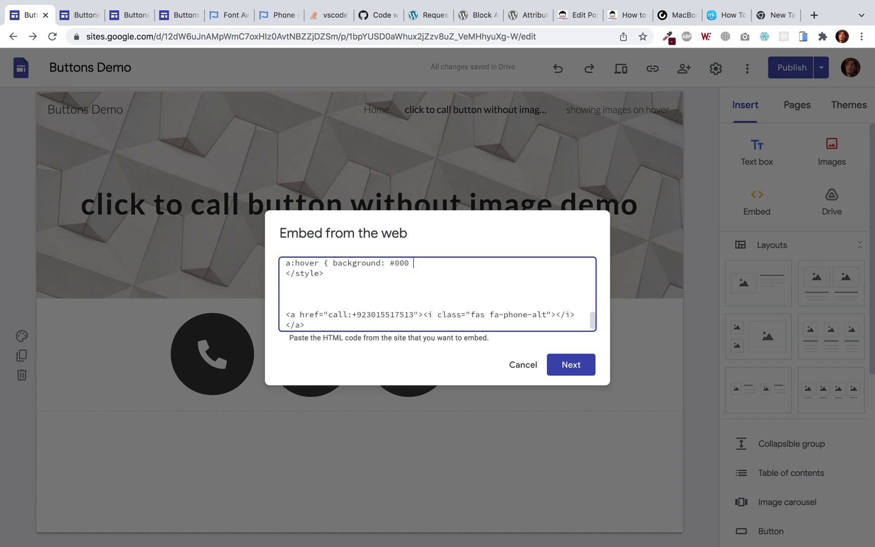
{"action": "left_click", "coordinate": [571, 365]}
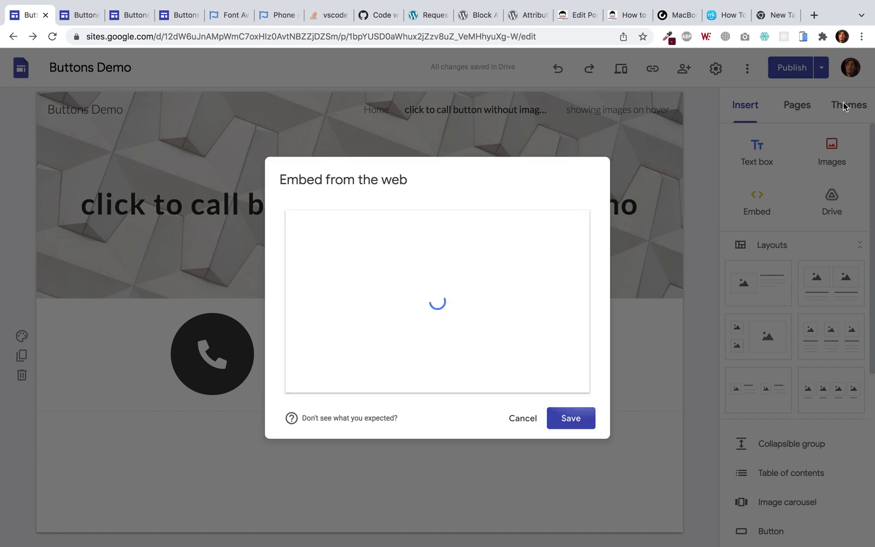
{"action": "left_click", "coordinate": [572, 420]}
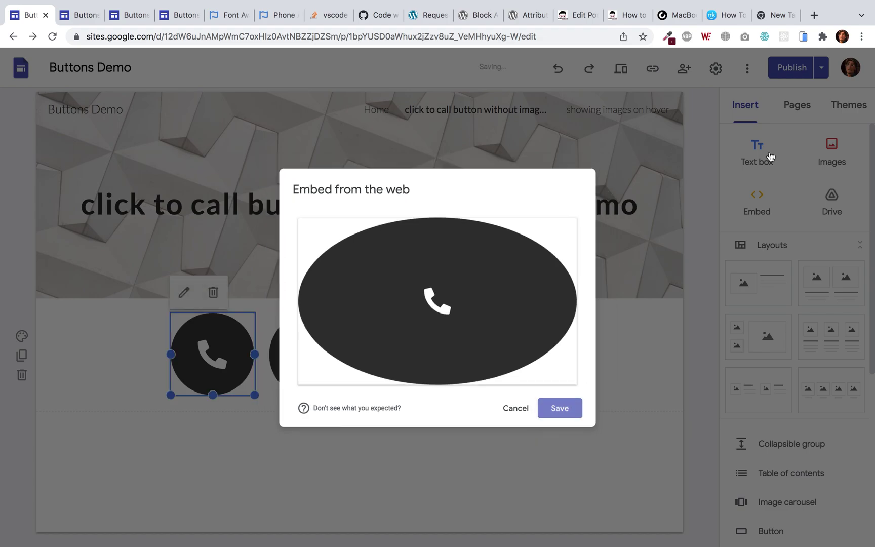
{"action": "left_click", "coordinate": [782, 74]}
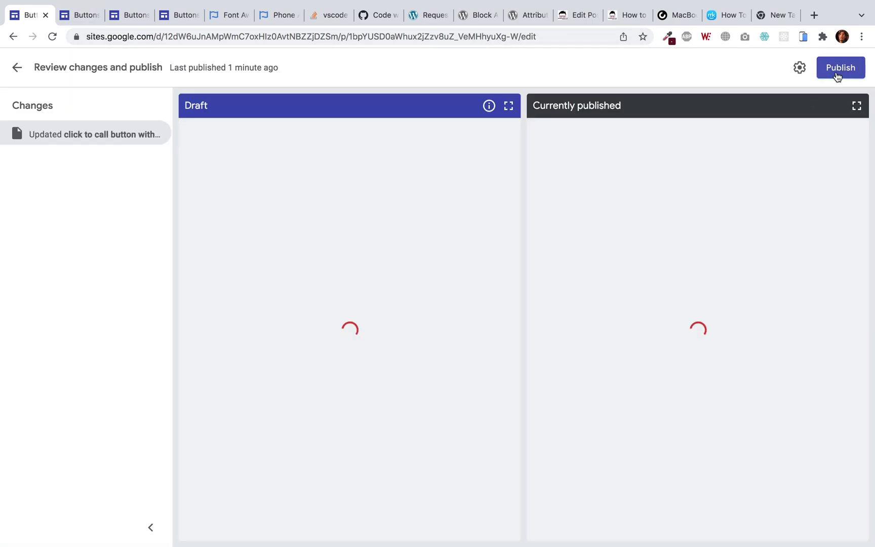
Publish the site and open the live version in a new tab
{"action": "left_click", "coordinate": [836, 70]}
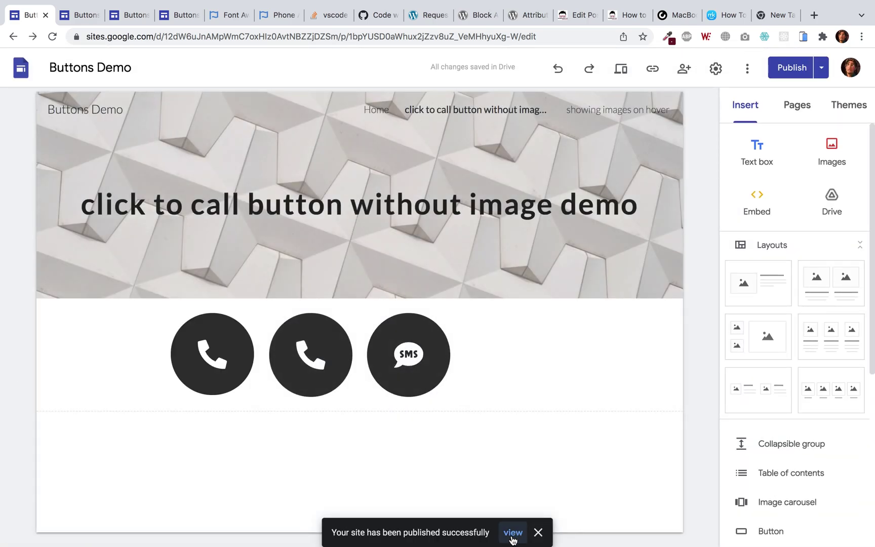
{"action": "left_click", "coordinate": [512, 532]}
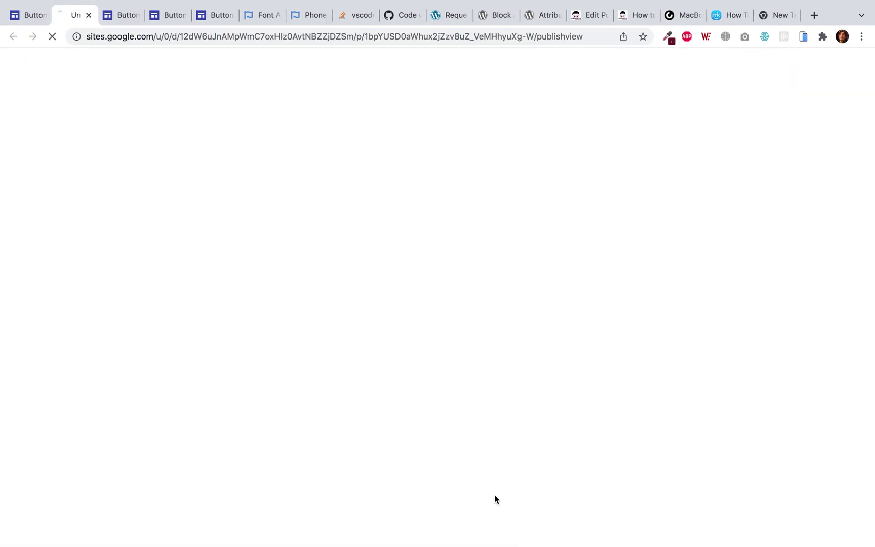